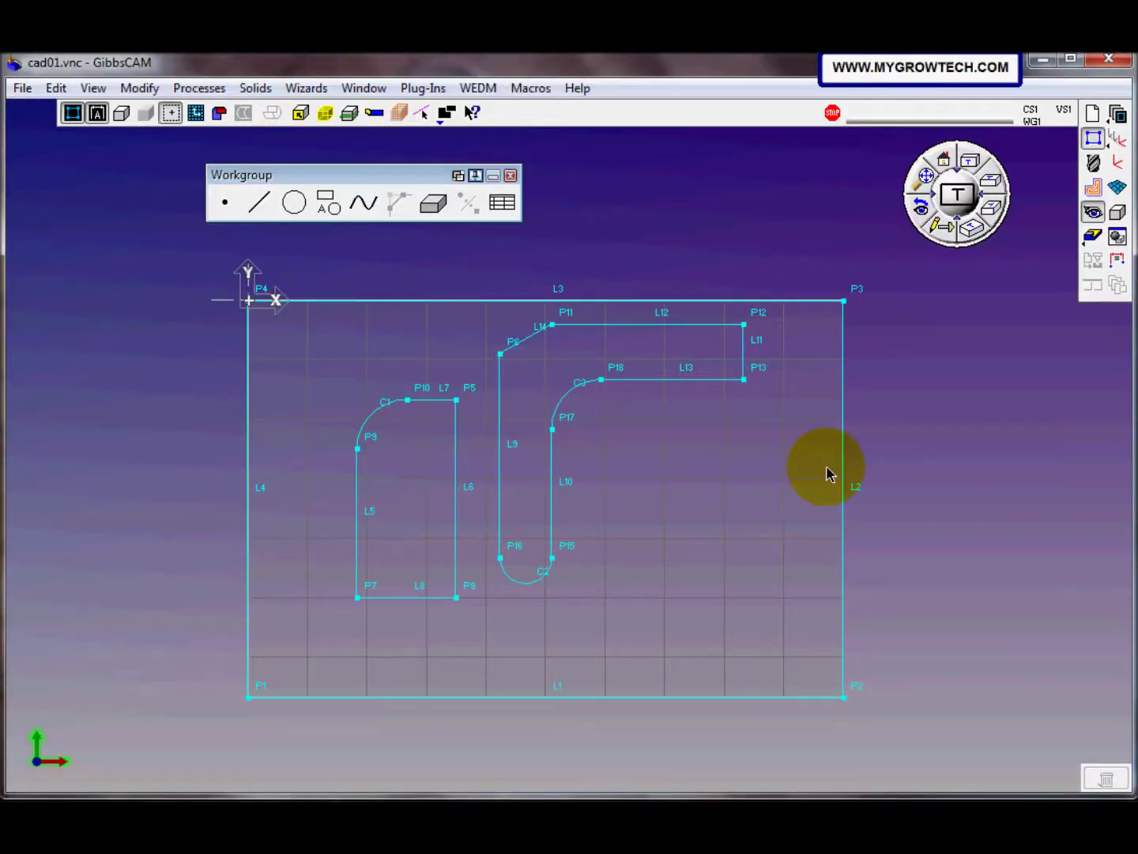
Open the Circle tool options in the Workgroup geometry palette
{"action": "left_click", "coordinate": [294, 203]}
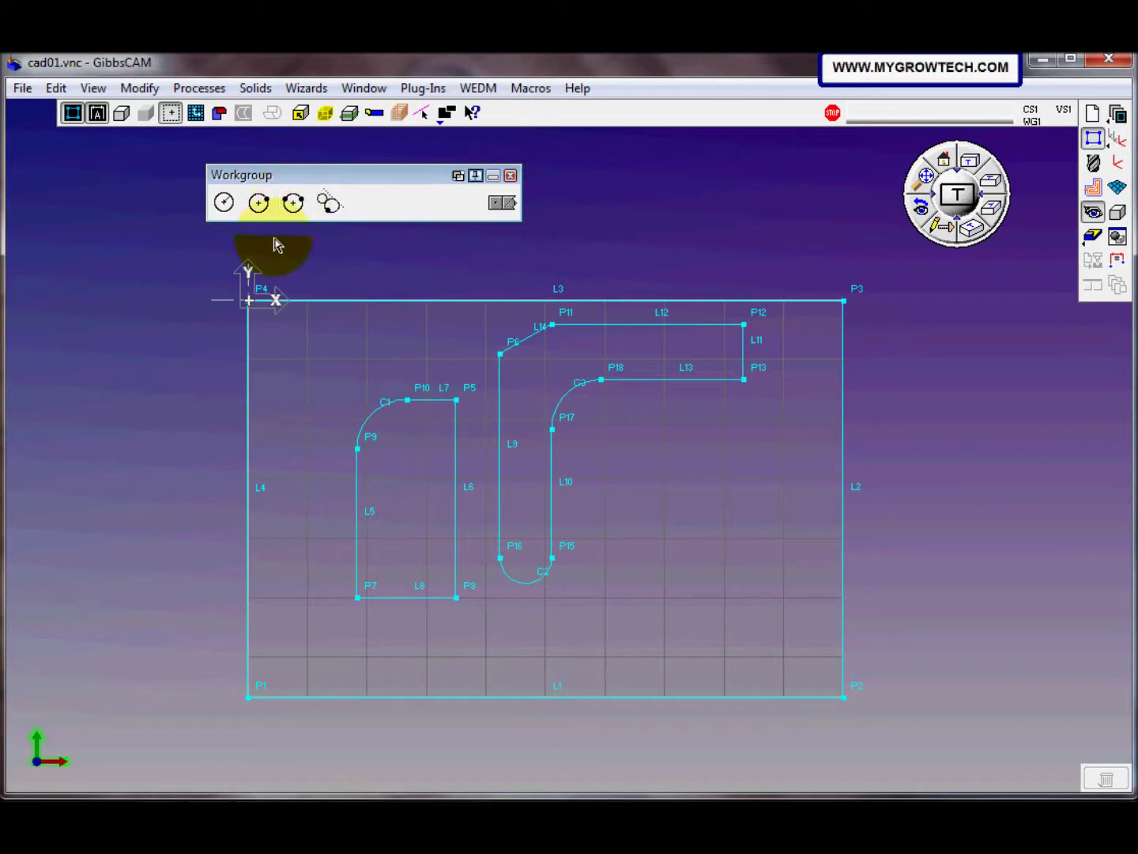
Create R8.5 circles by centre point: C4 at X100 Y-82.5, C5 at X125 Y-40
{"action": "left_click", "coordinate": [224, 204]}
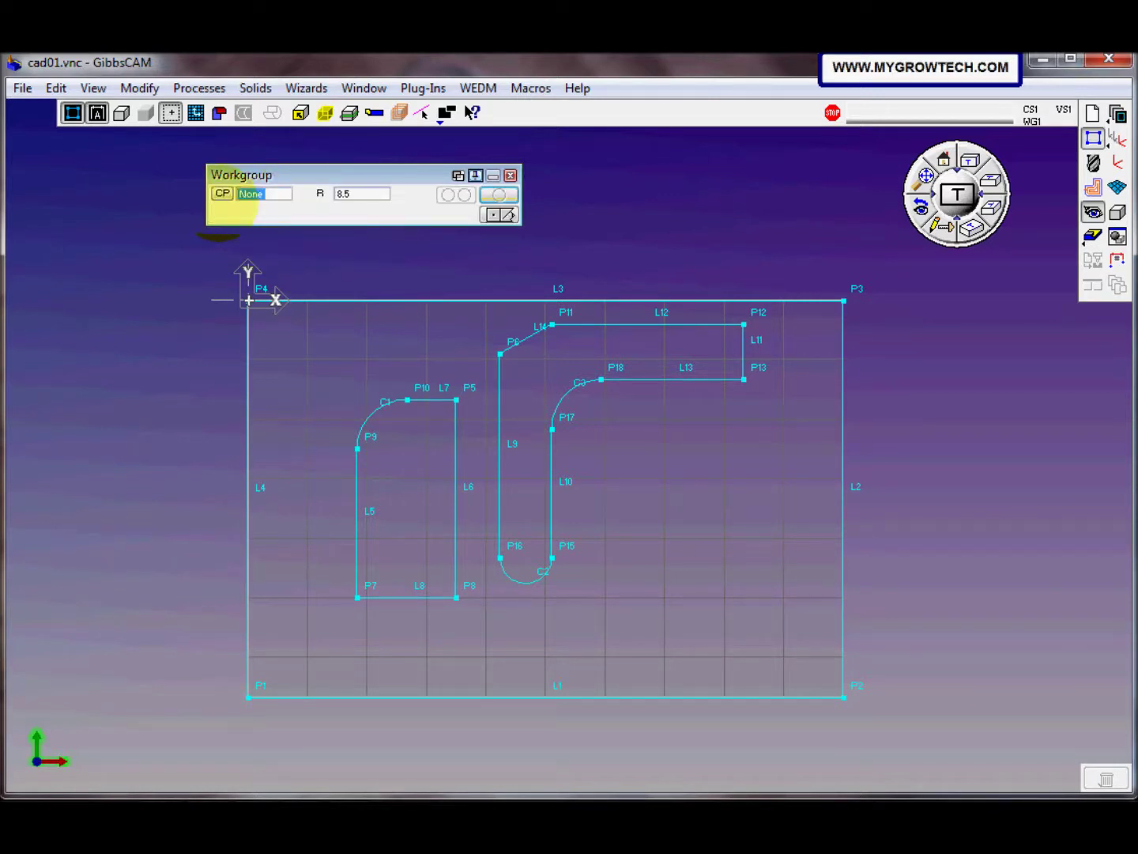
{"action": "left_click", "coordinate": [222, 194]}
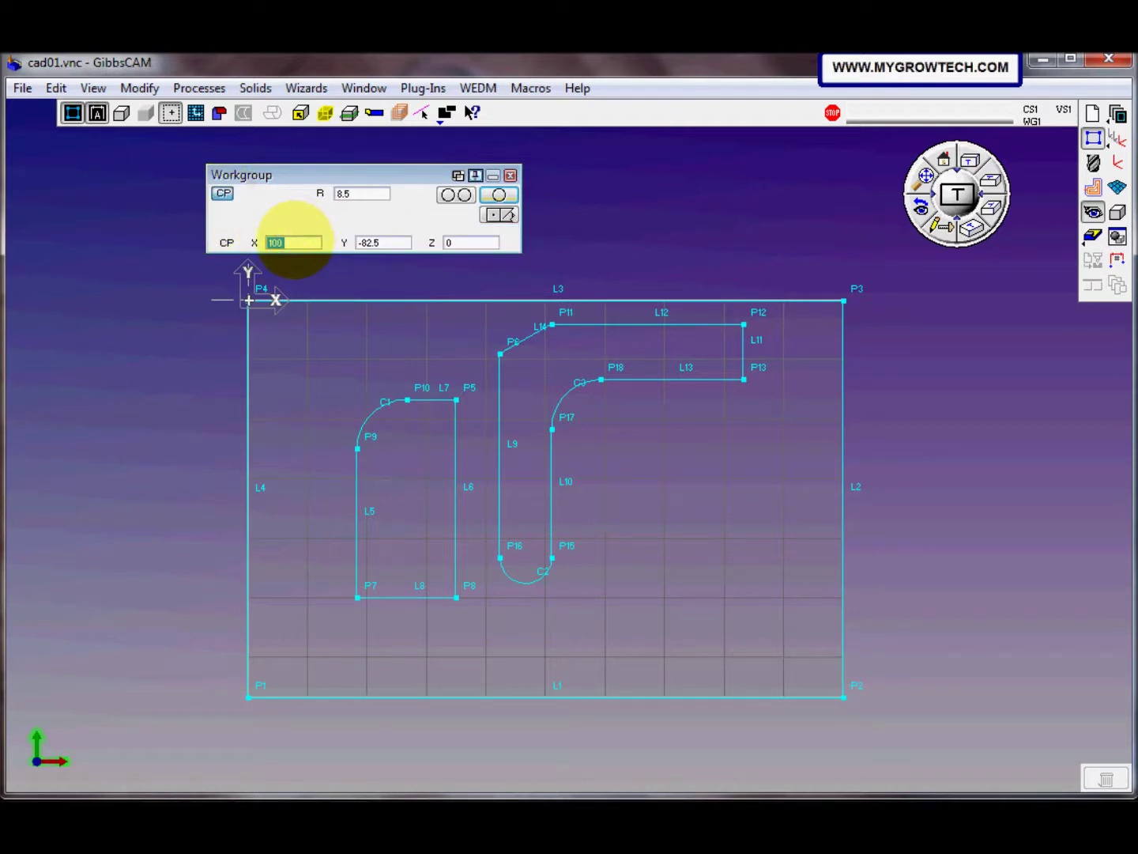
{"action": "left_click", "coordinate": [294, 242]}
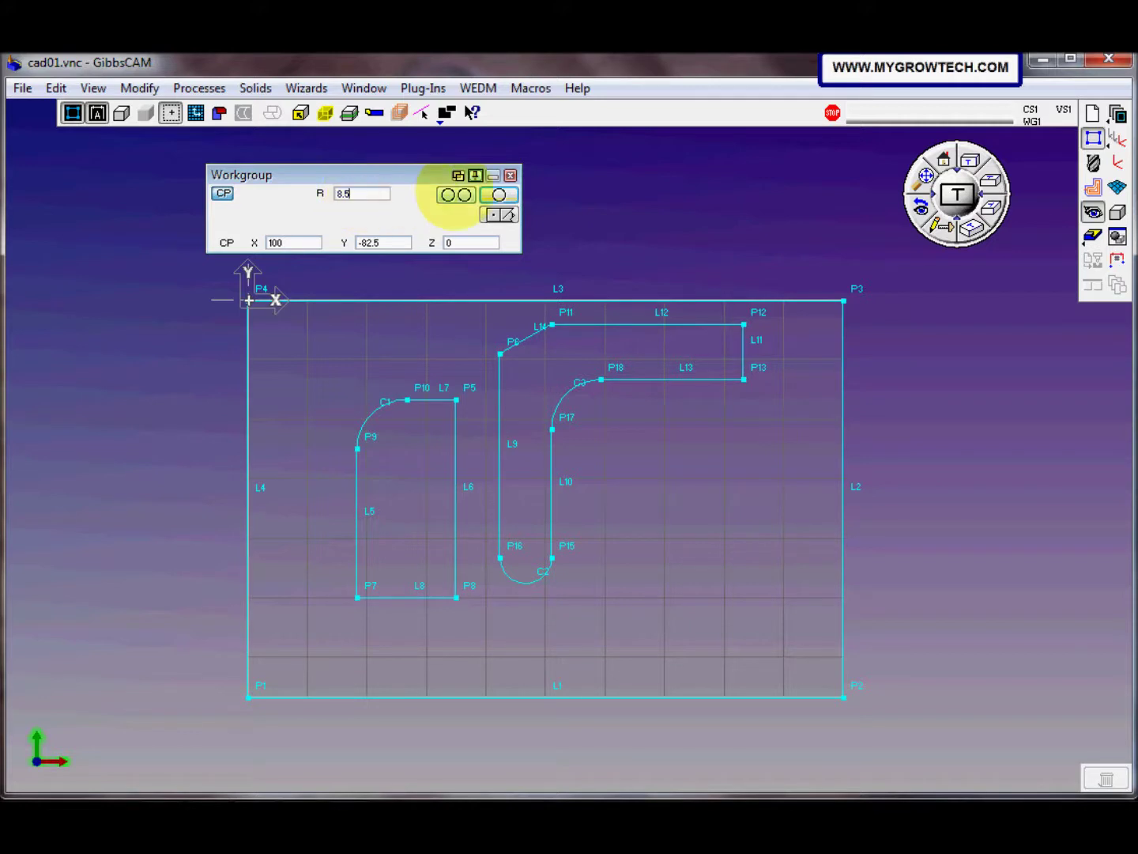
{"action": "left_click", "coordinate": [498, 193]}
{"action": "left_click", "coordinate": [356, 195]}
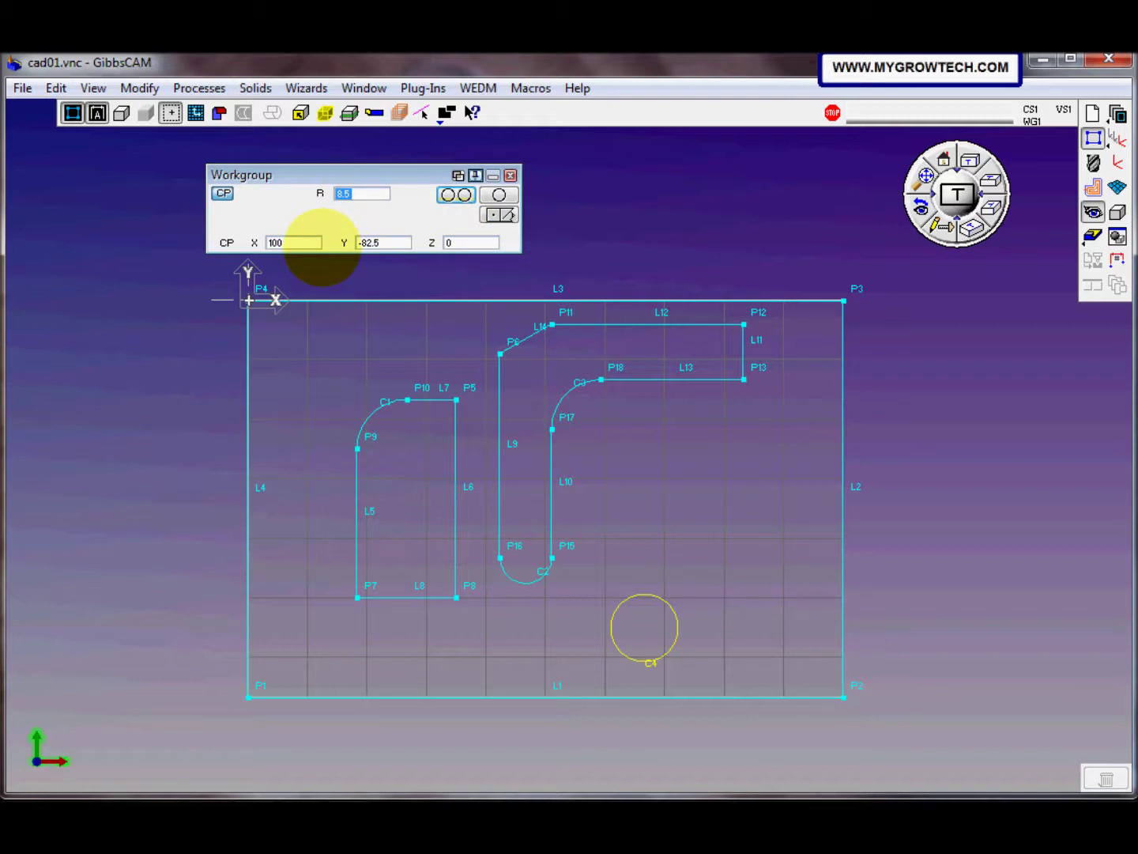
{"action": "double_click", "coordinate": [293, 242]}
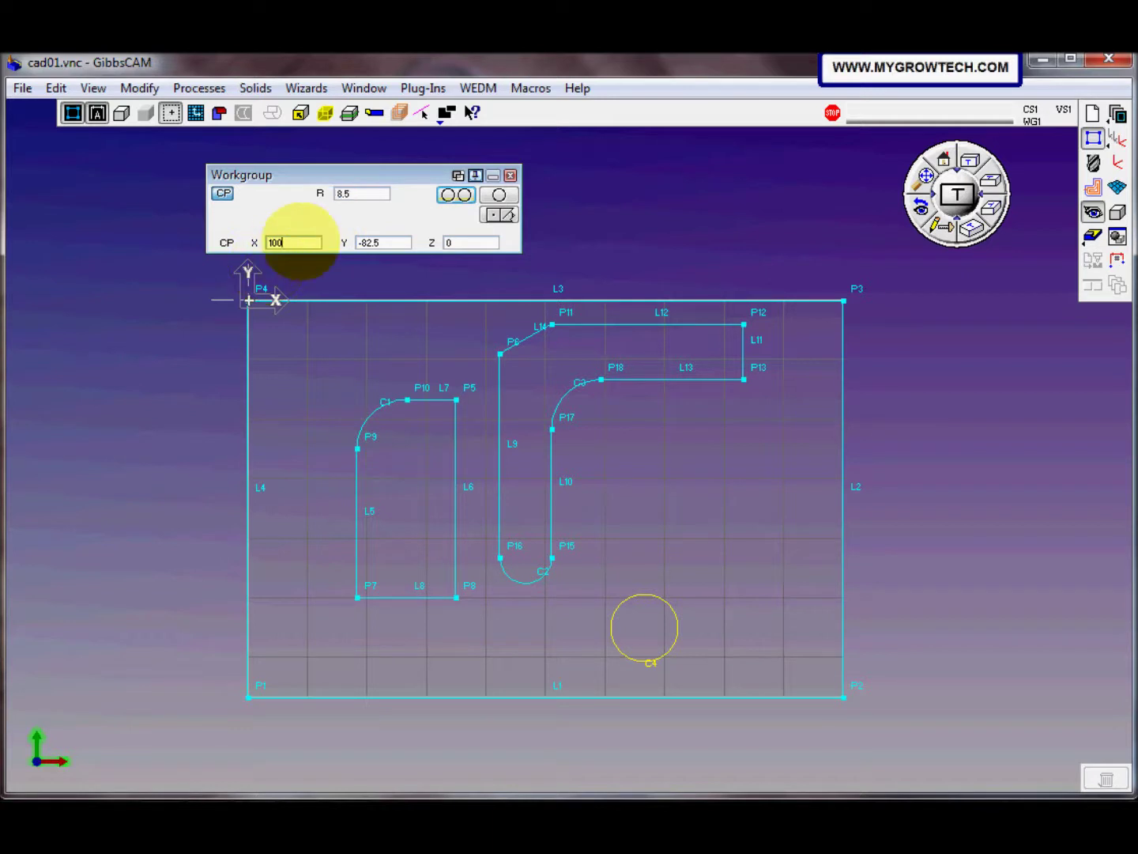
{"action": "type", "text": "125"}
{"action": "key", "text": "Tab"}
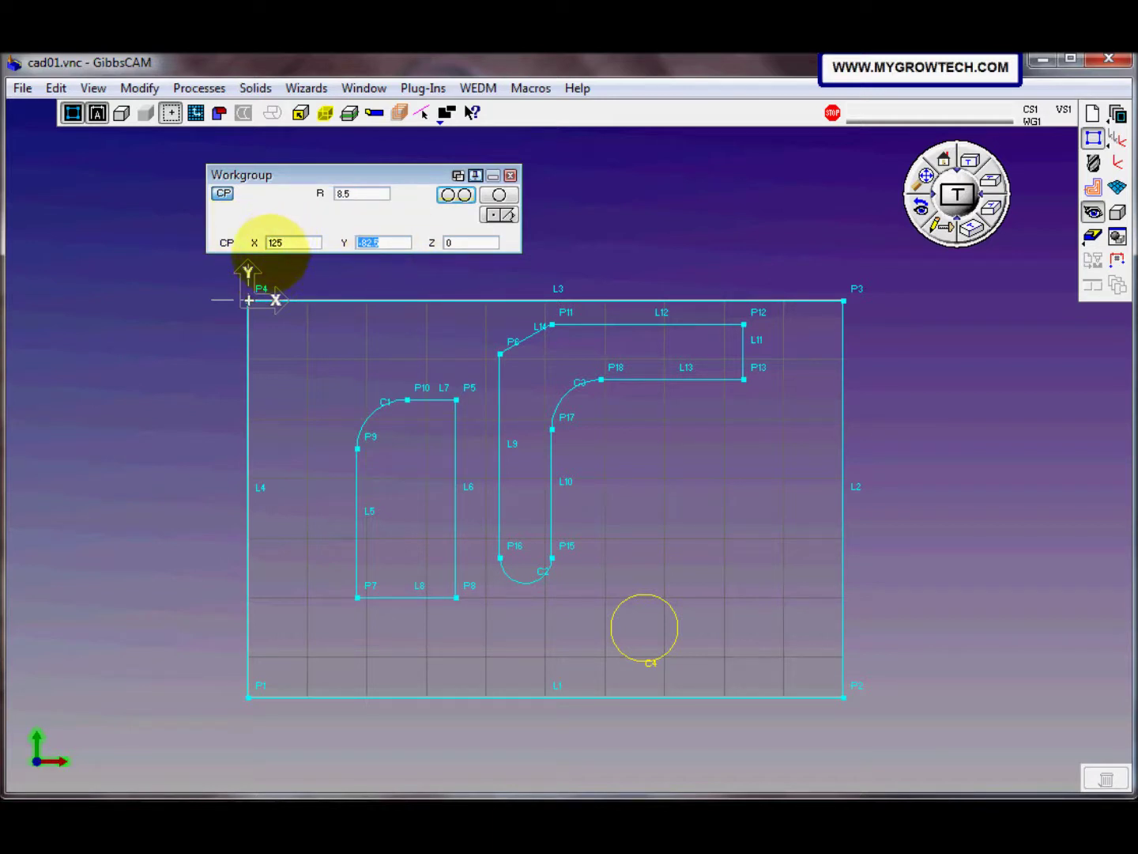
{"action": "type", "text": "-40"}
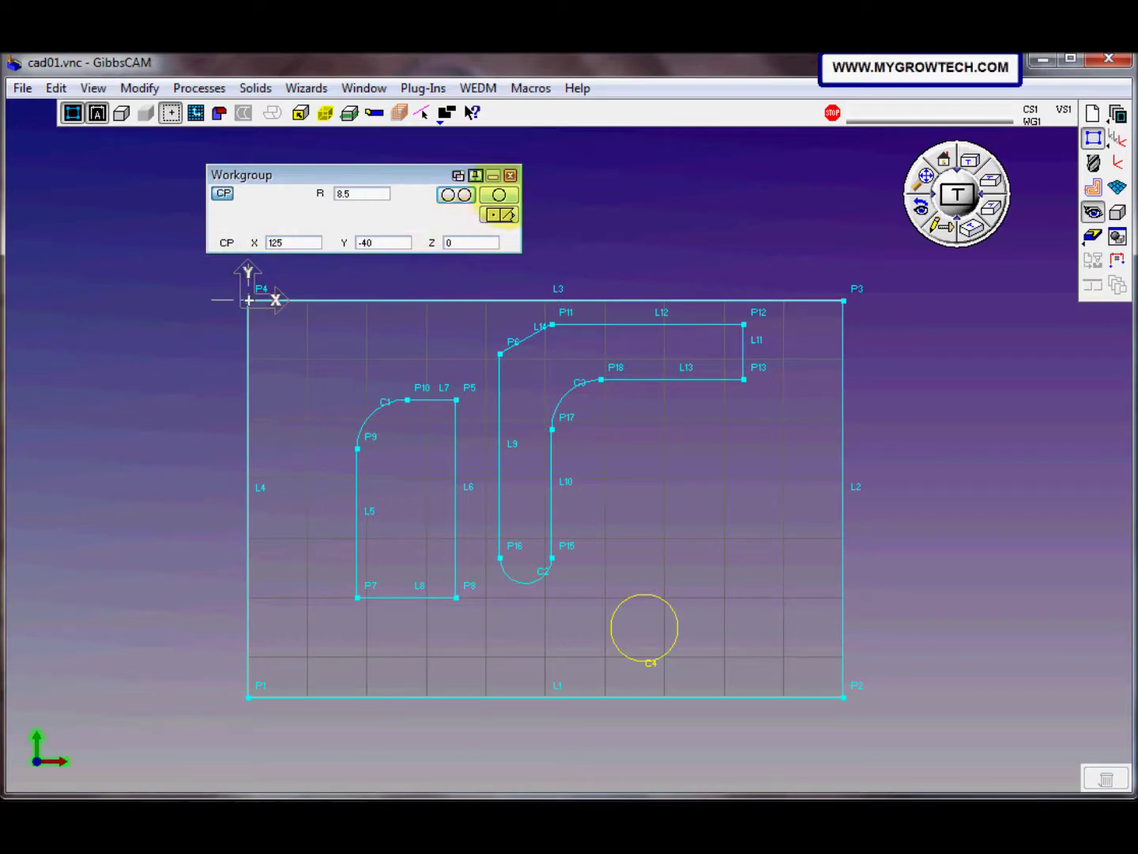
{"action": "left_click", "coordinate": [500, 214]}
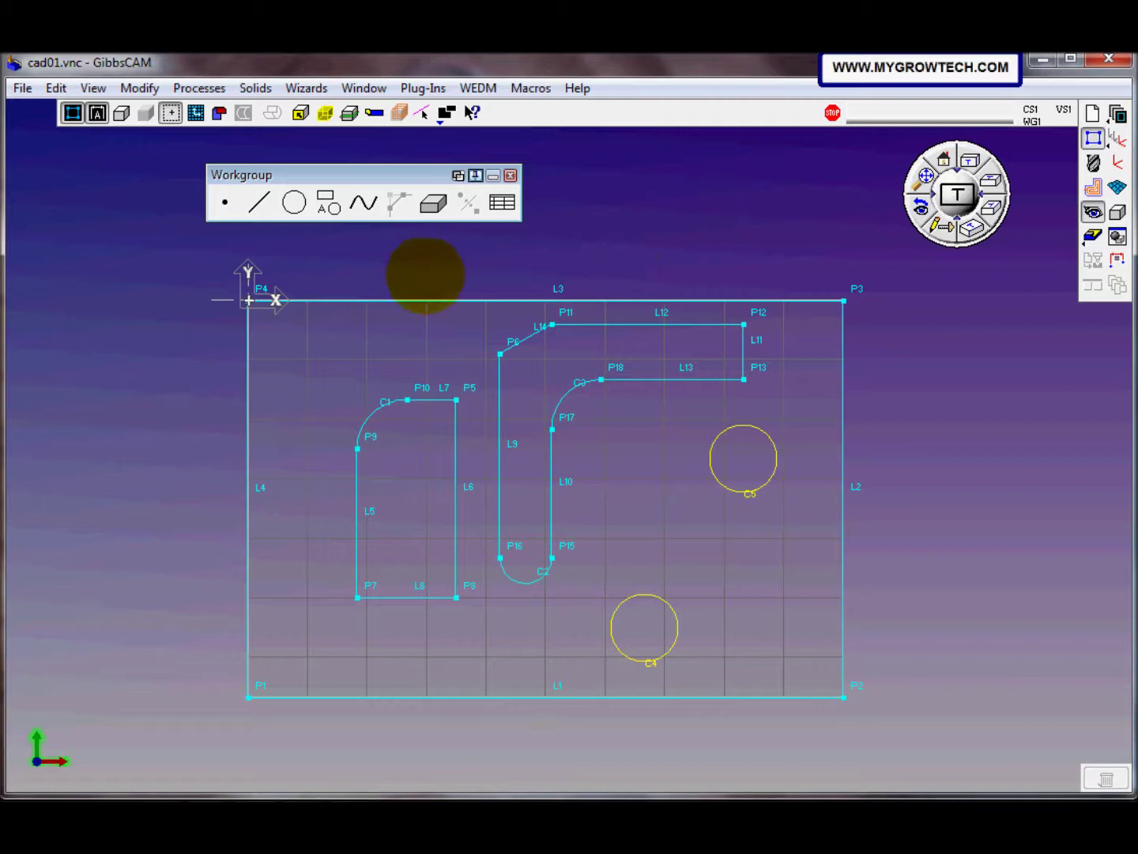
With a two-entity line on C5 and C4, keep the upper-left tangent as L15
{"action": "left_click", "coordinate": [256, 201]}
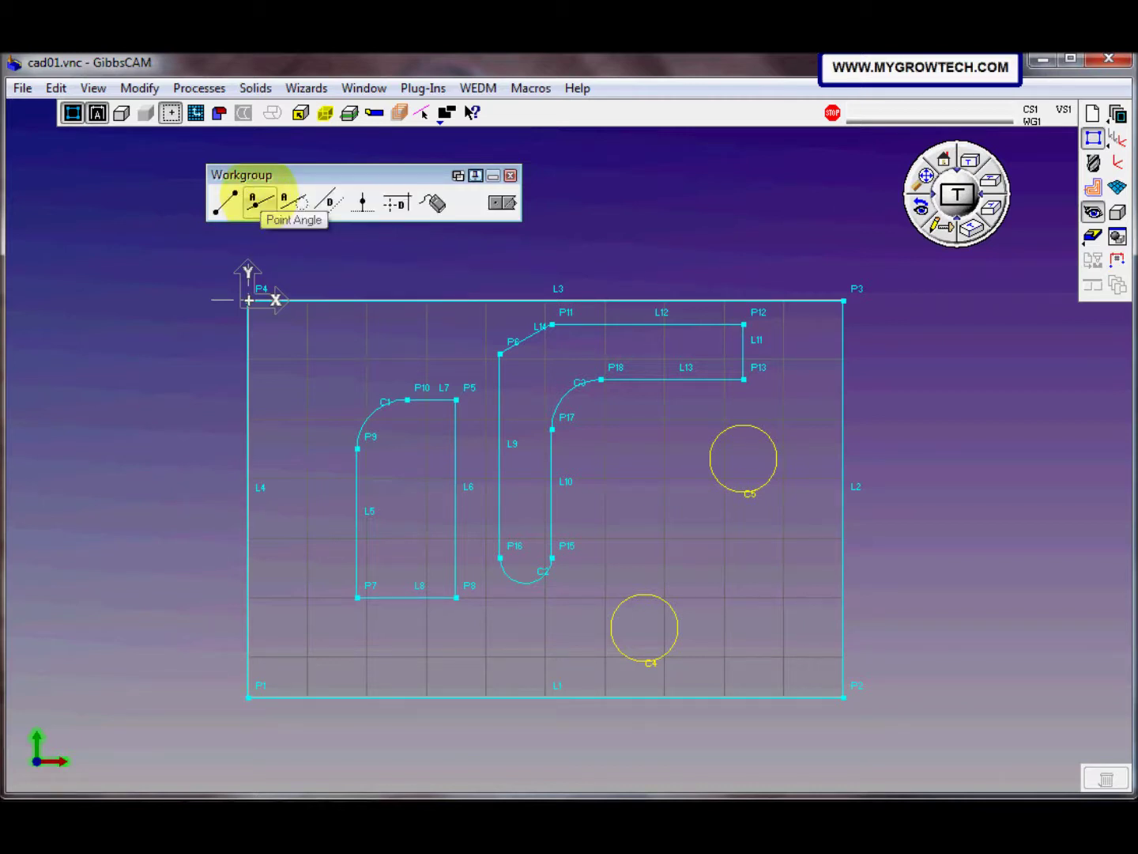
{"action": "left_click", "coordinate": [224, 204]}
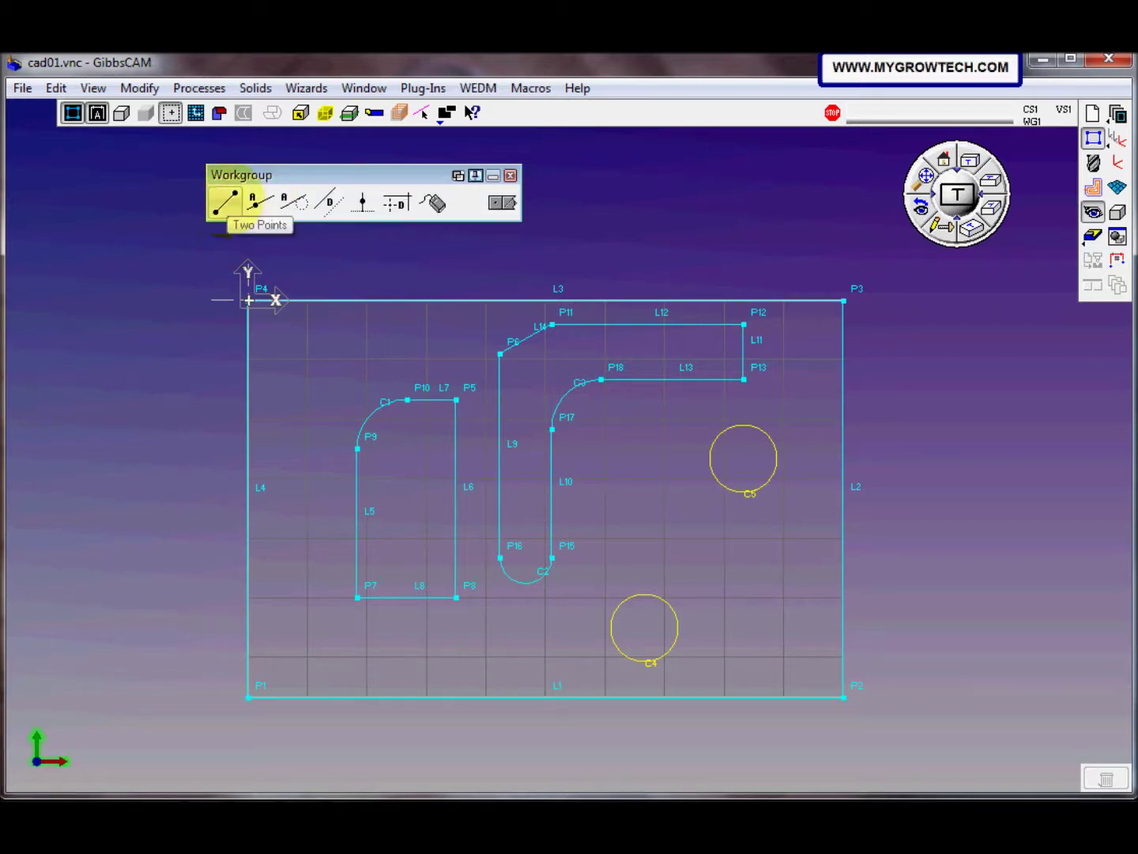
{"action": "left_click", "coordinate": [224, 202]}
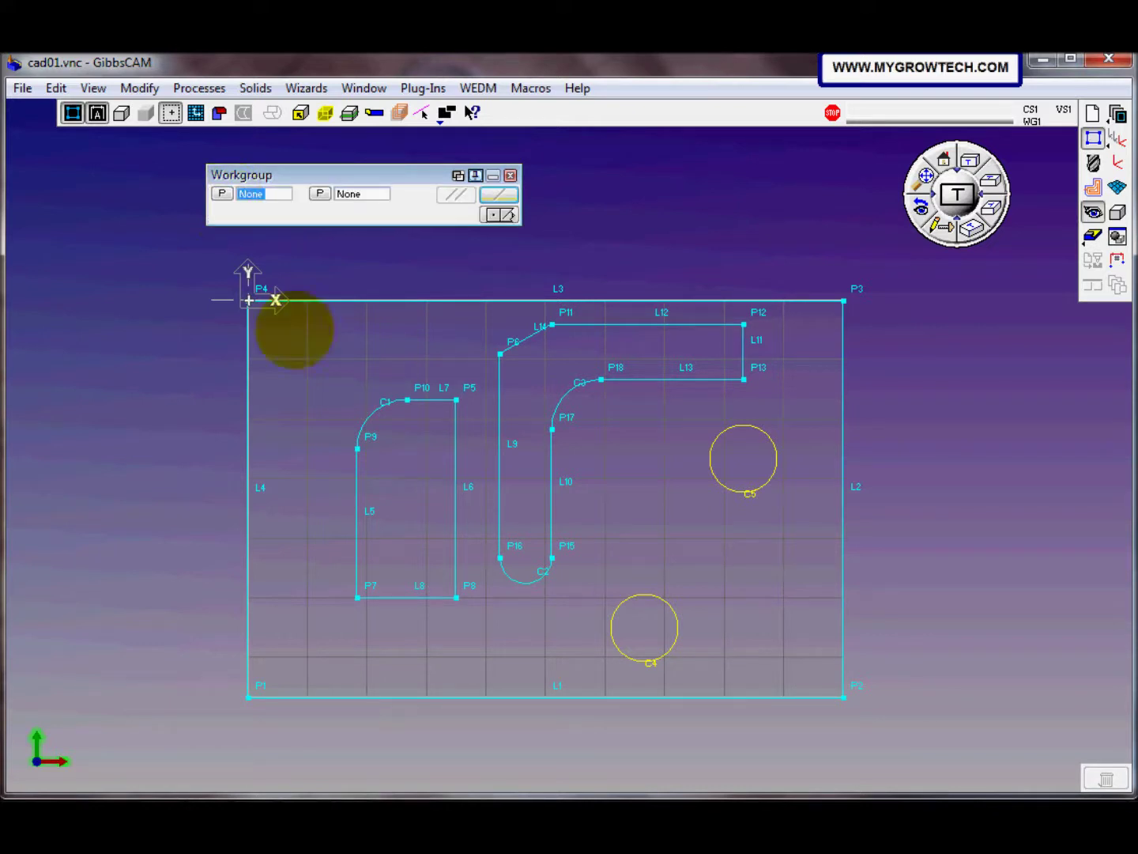
{"action": "left_click", "coordinate": [717, 435]}
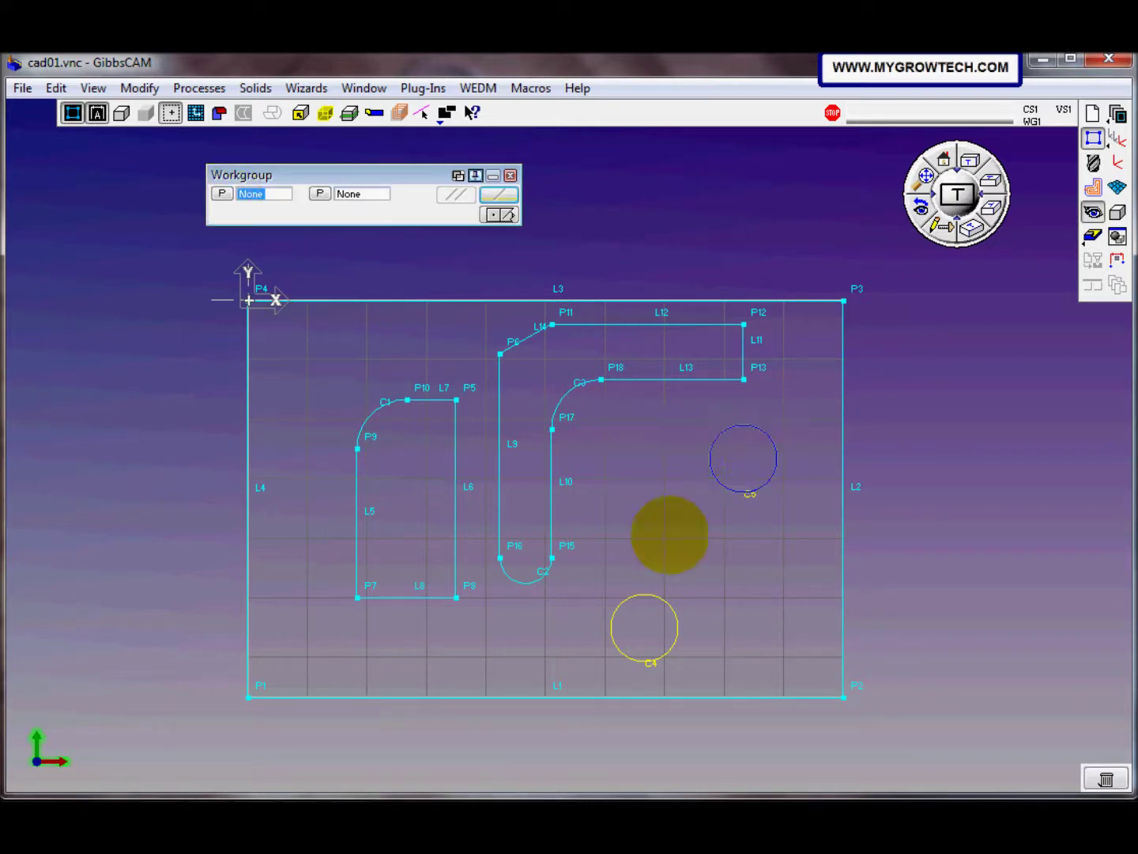
{"action": "left_click", "coordinate": [612, 608]}
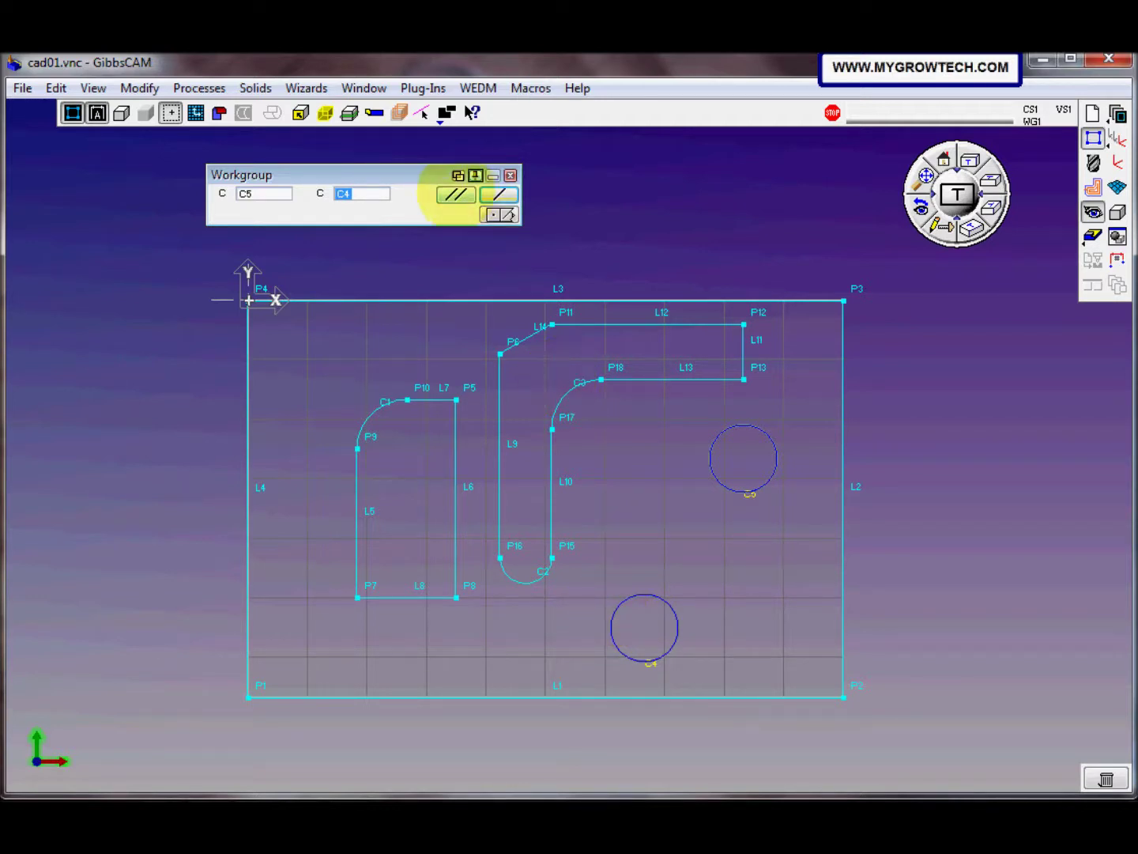
{"action": "left_click", "coordinate": [455, 194]}
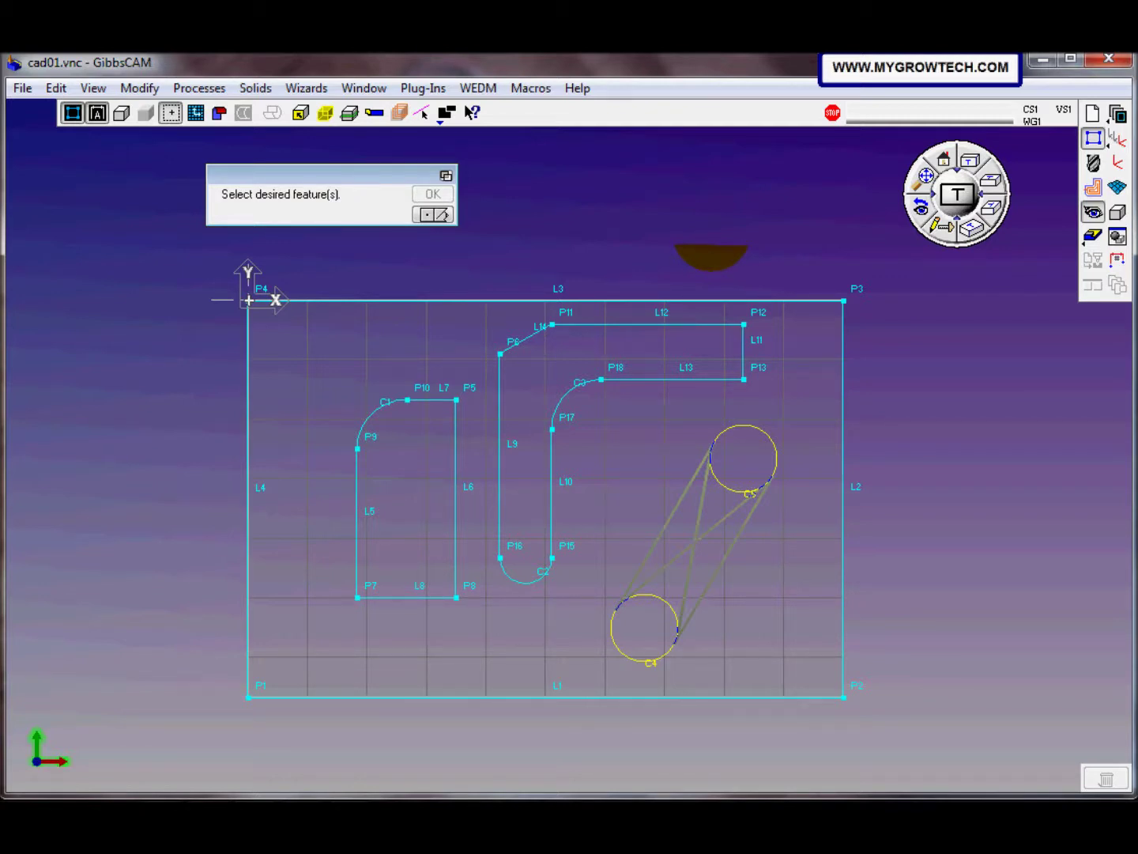
{"action": "left_click", "coordinate": [645, 559]}
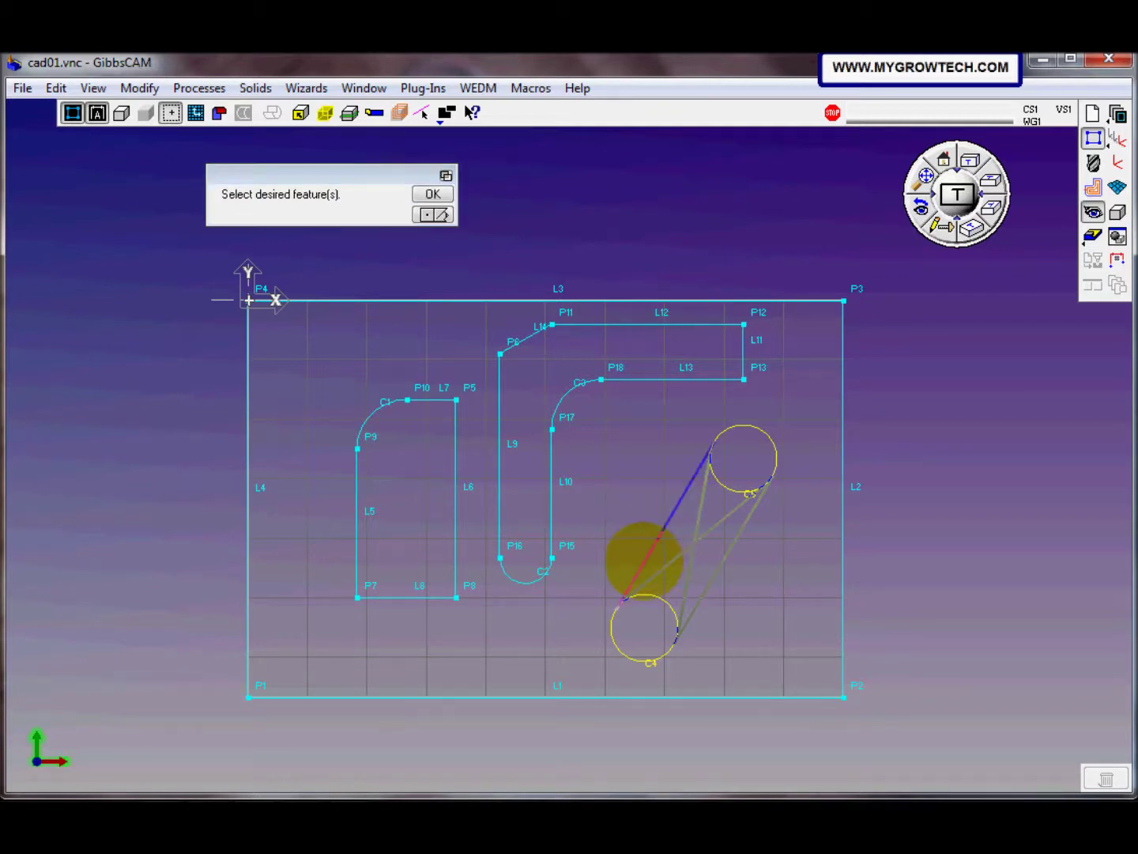
{"action": "left_click", "coordinate": [432, 194]}
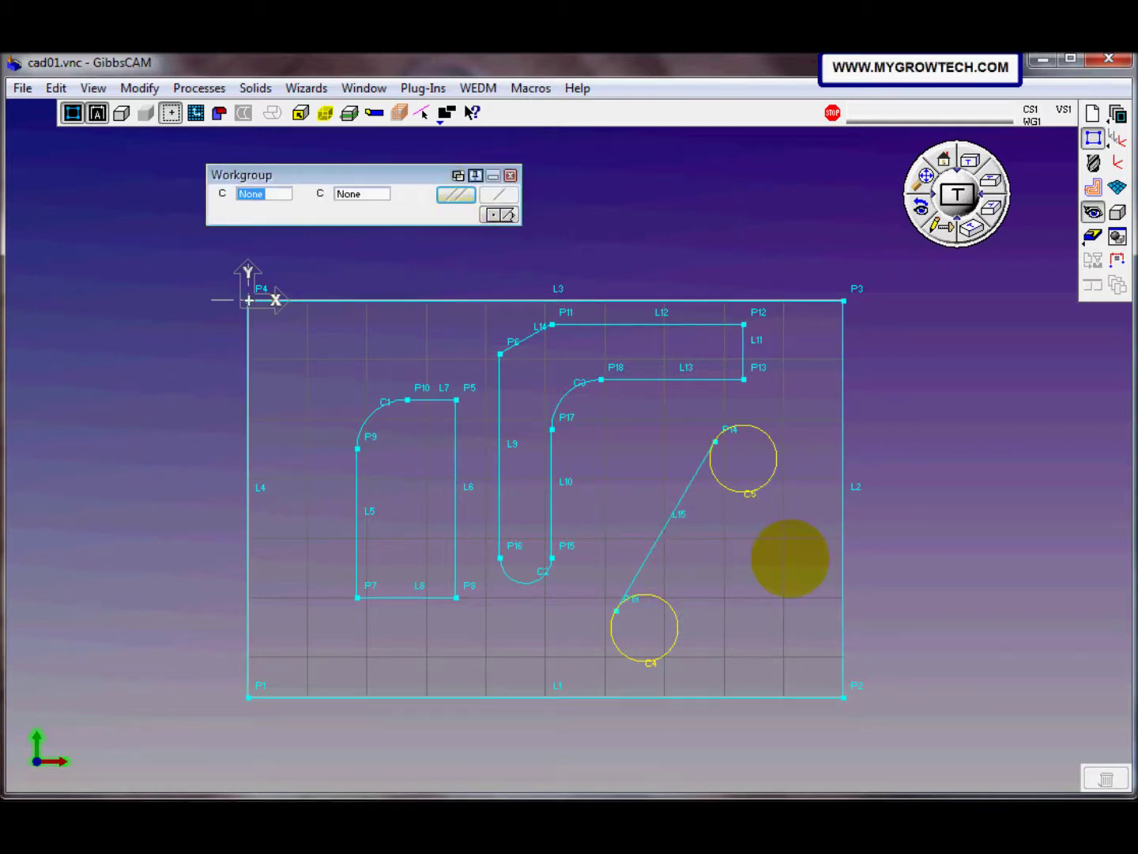
Pick C5 and C4 again and keep the lower-right tangent as L16
{"action": "left_click", "coordinate": [774, 470]}
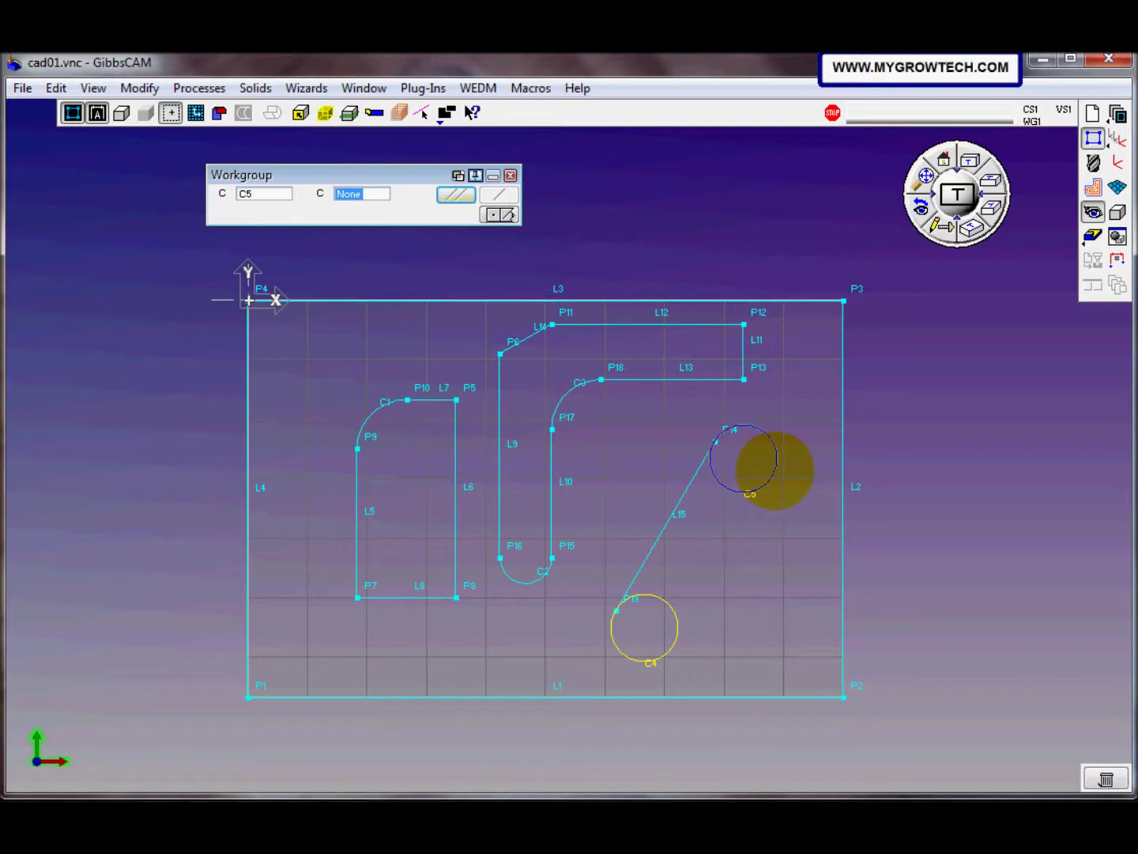
{"action": "left_click", "coordinate": [664, 653]}
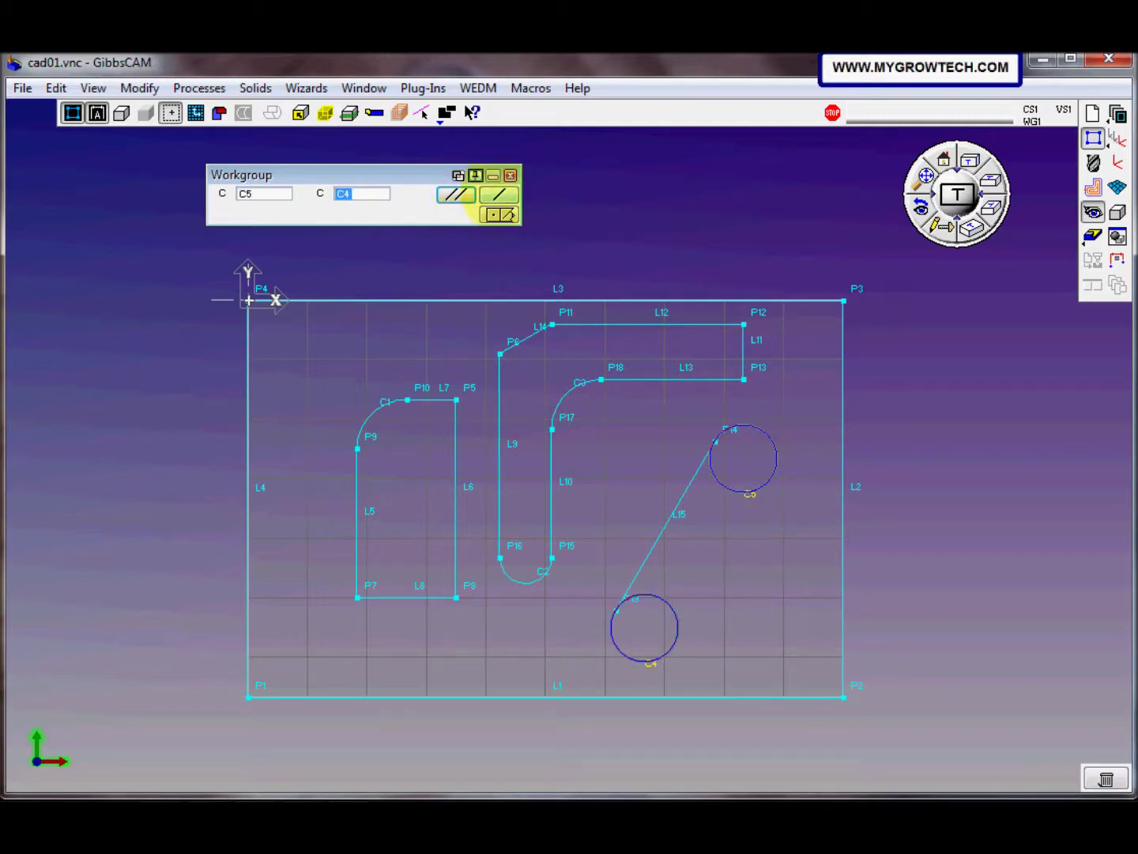
{"action": "left_click", "coordinate": [498, 193]}
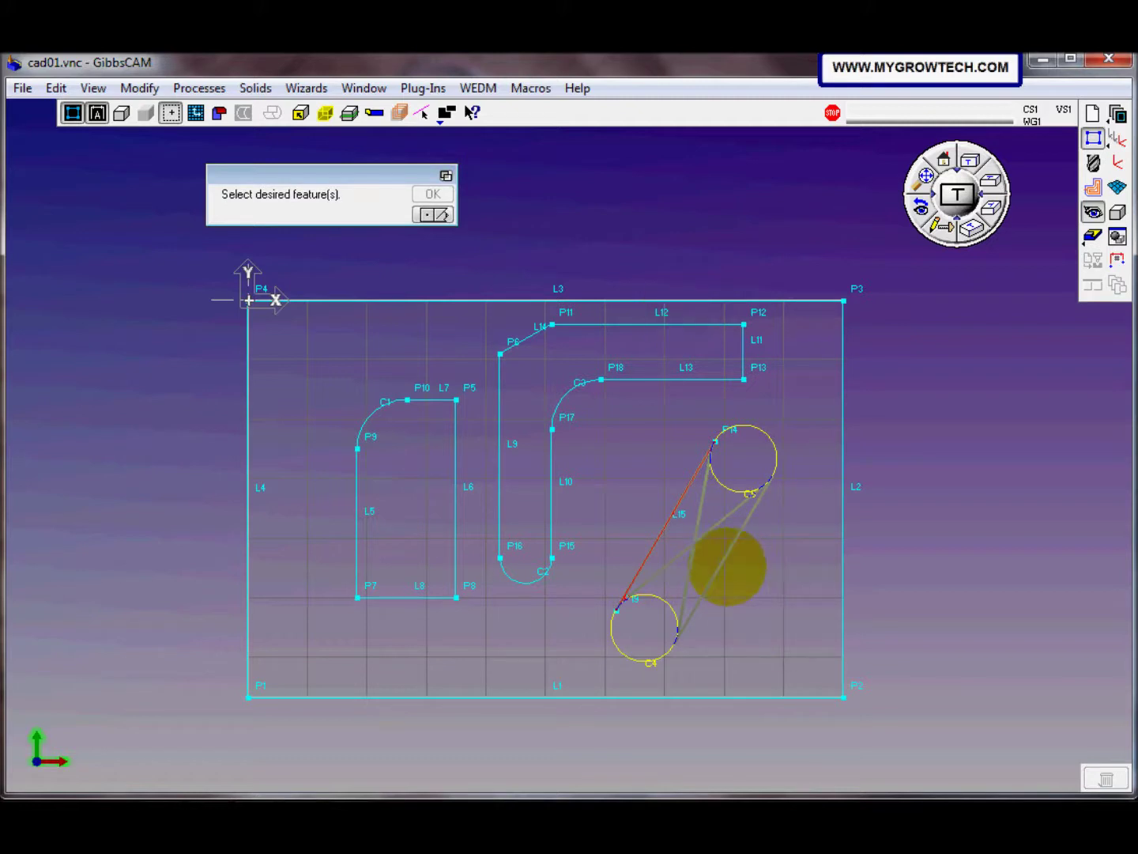
{"action": "left_click", "coordinate": [717, 569]}
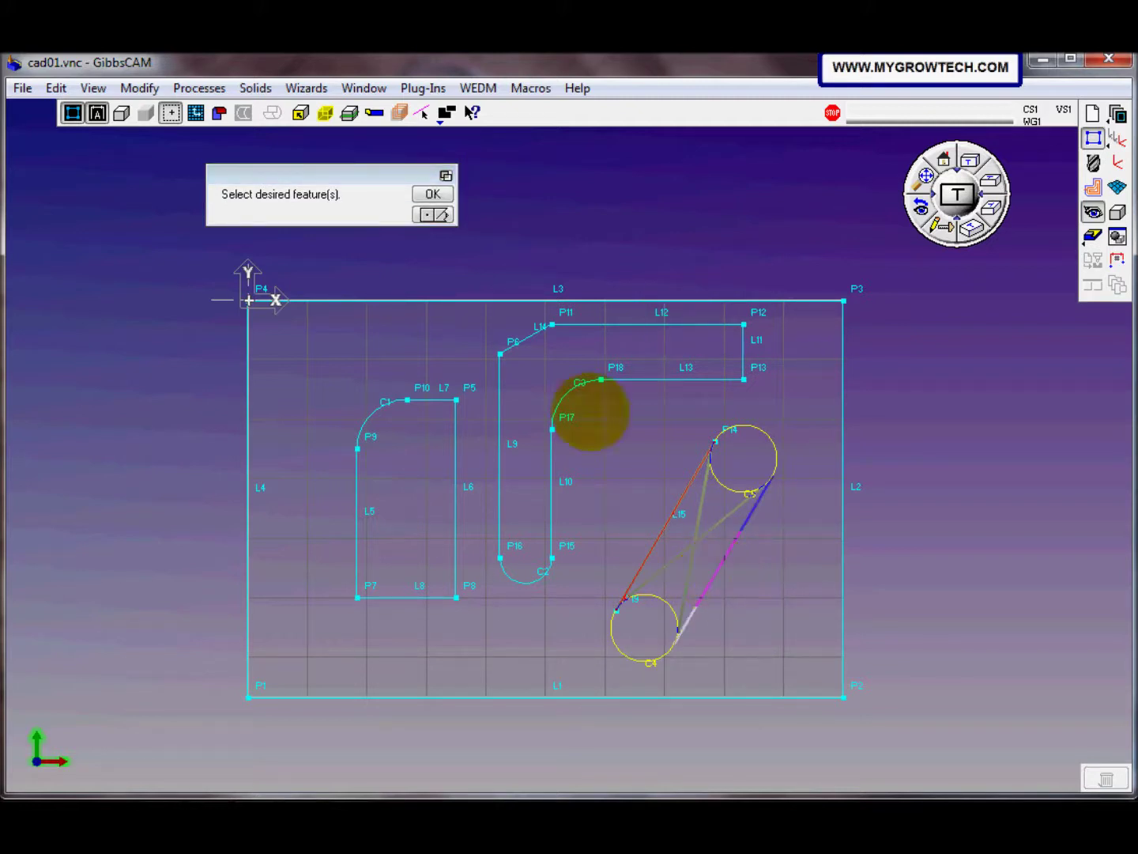
{"action": "left_click", "coordinate": [433, 194]}
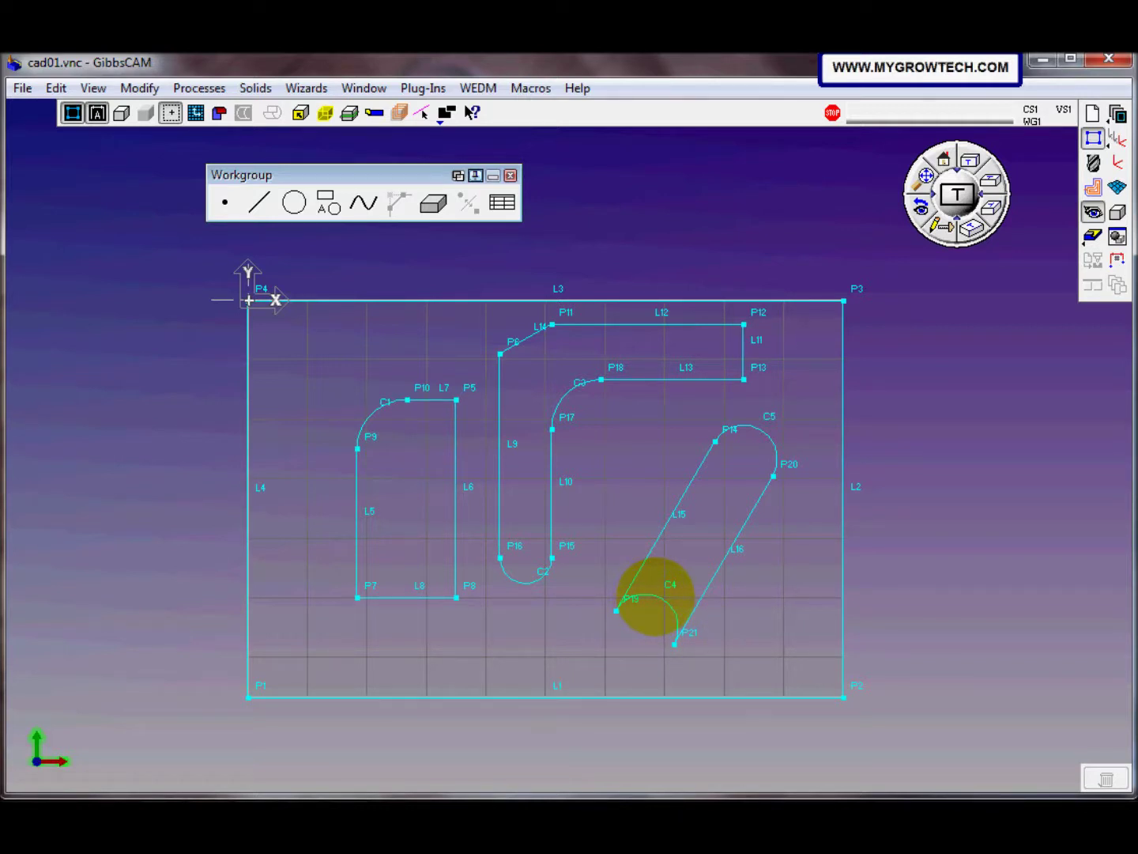
Reverse arc C4 so the slot's lower end bulges downward, then deselect it
{"action": "left_click", "coordinate": [655, 596]}
{"action": "right_click", "coordinate": [655, 596]}
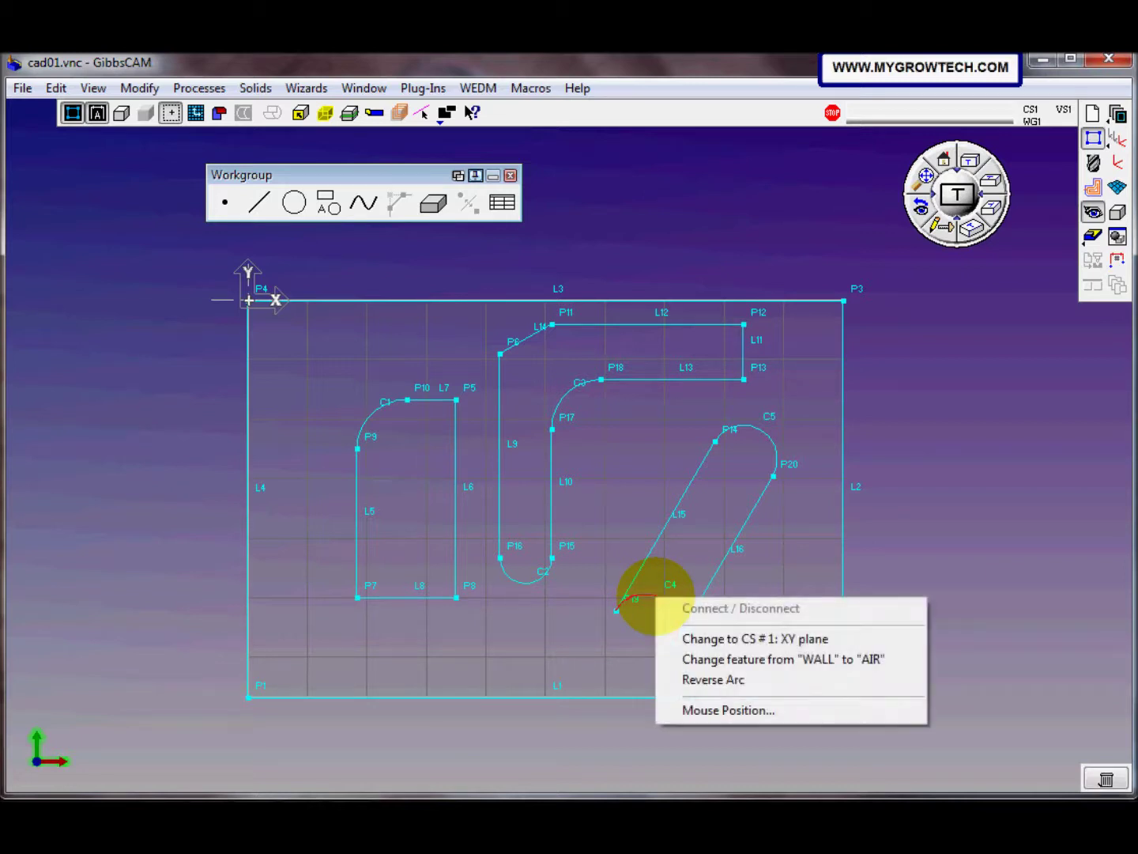
{"action": "left_click", "coordinate": [714, 681]}
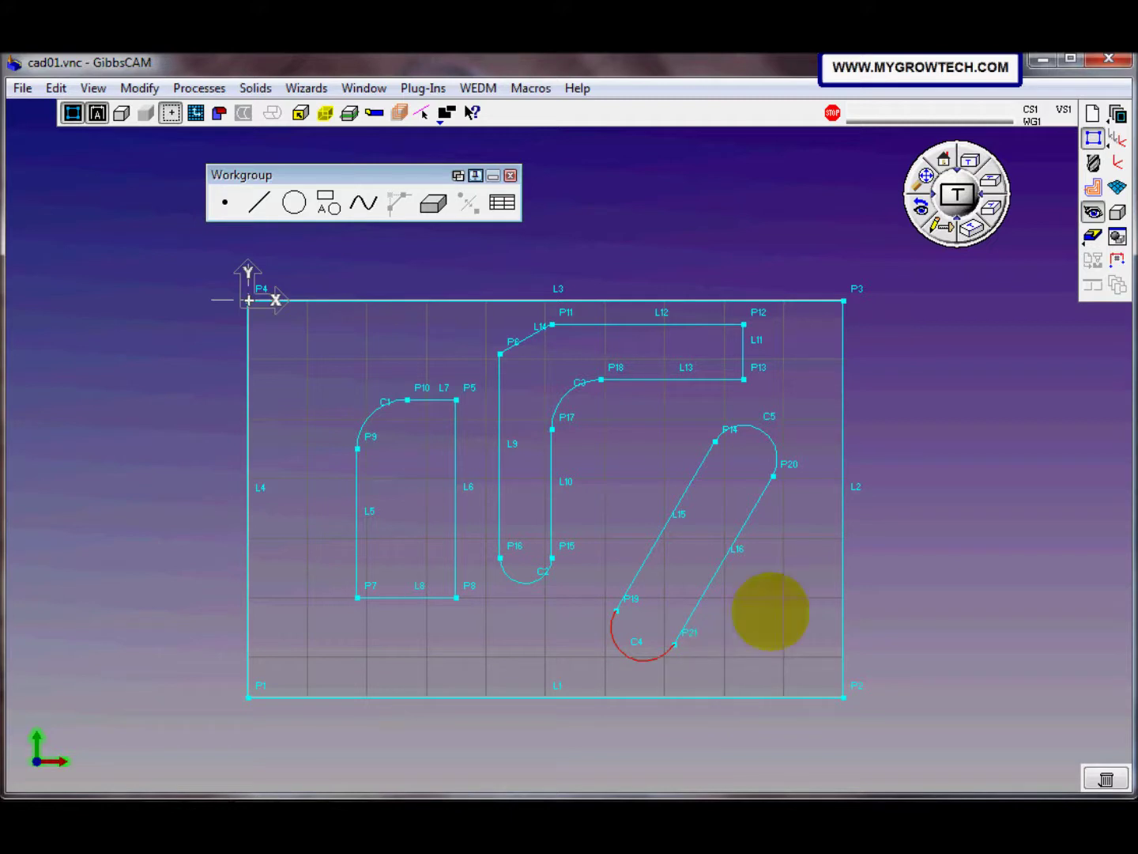
{"action": "left_click", "coordinate": [752, 257]}
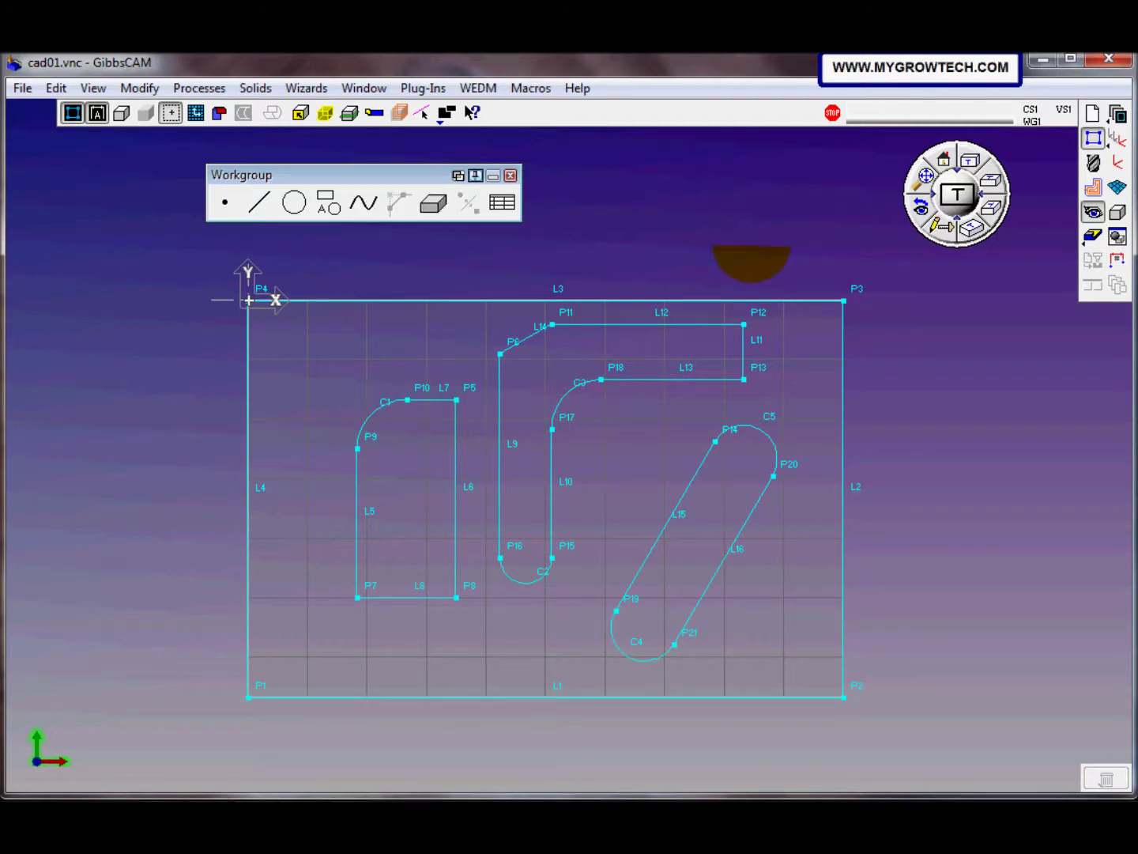
{"action": "scroll", "coordinate": [604, 243], "scroll_direction": "down", "scroll_amount": 2}
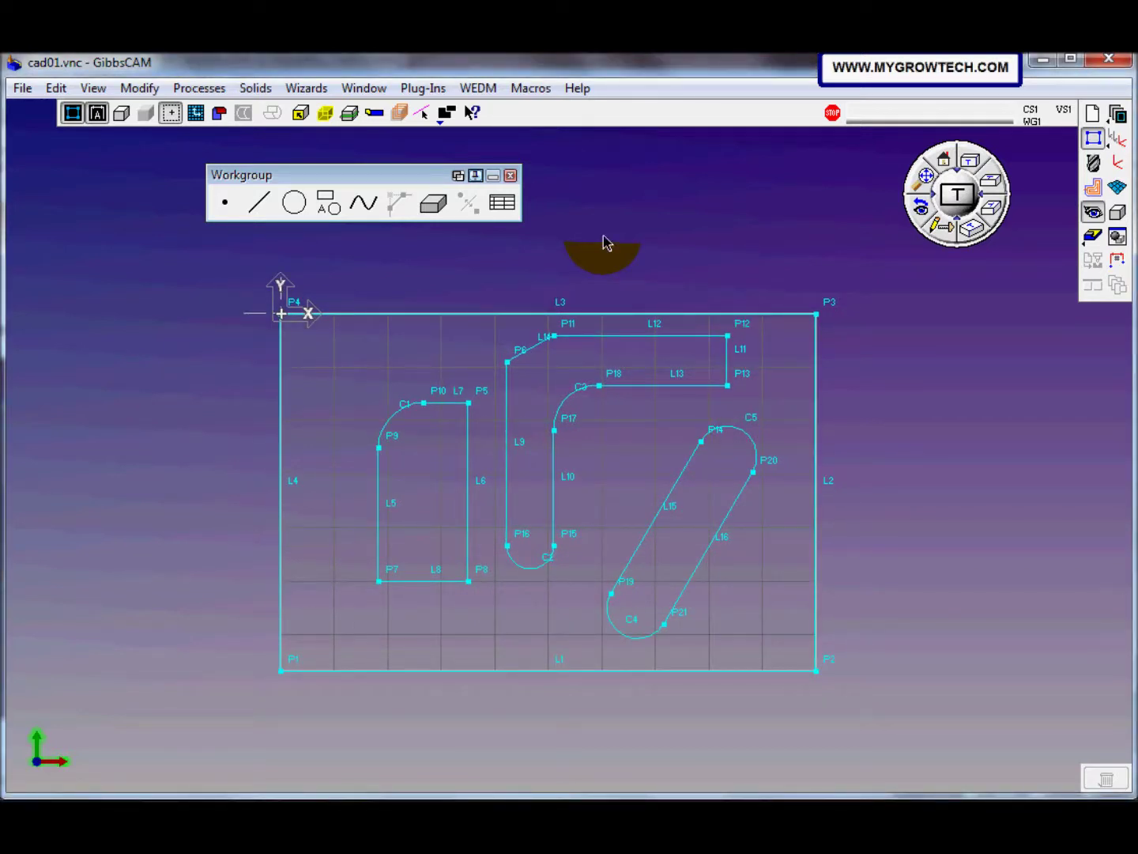
Add a 150.000 horizontal width dimension from P1 to P2 below the plate
{"action": "left_click", "coordinate": [512, 177]}
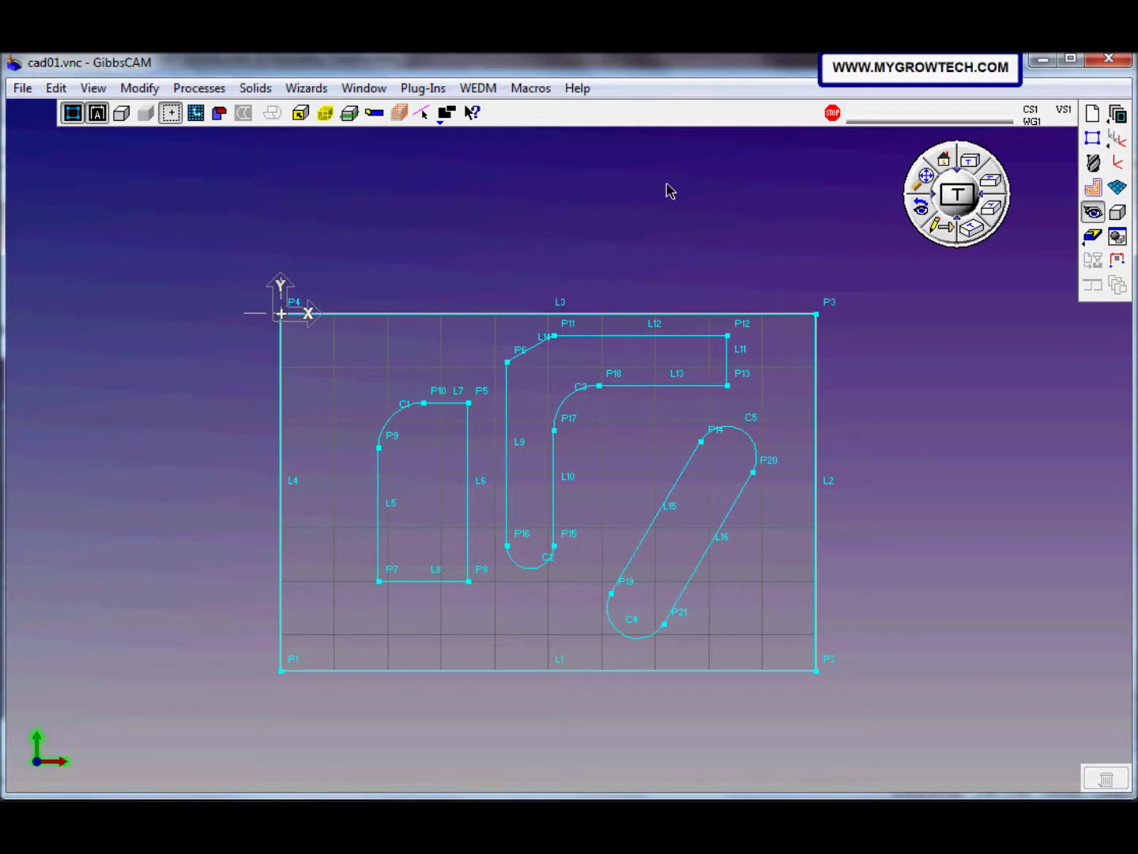
{"action": "left_click", "coordinate": [1118, 265]}
{"action": "left_click_drag", "start_coordinate": [296, 170], "coordinate": [342, 172]}
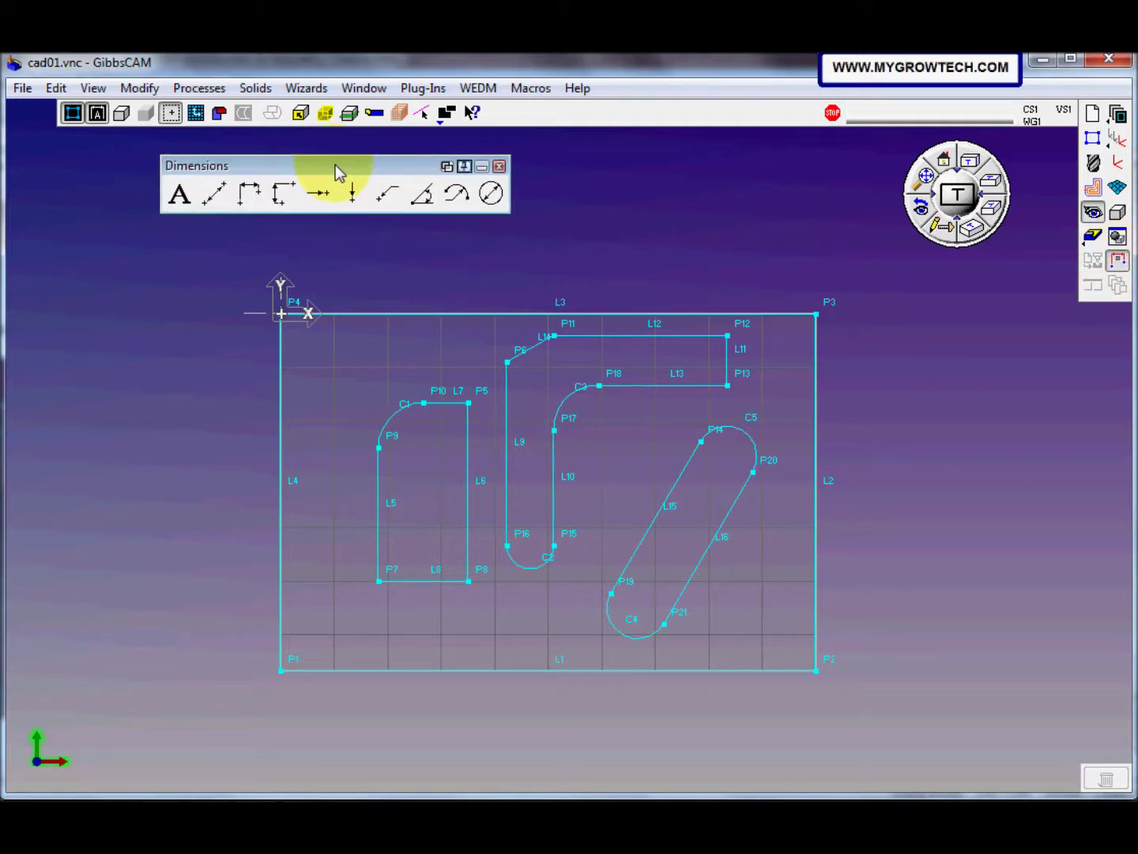
{"action": "left_click", "coordinate": [250, 198]}
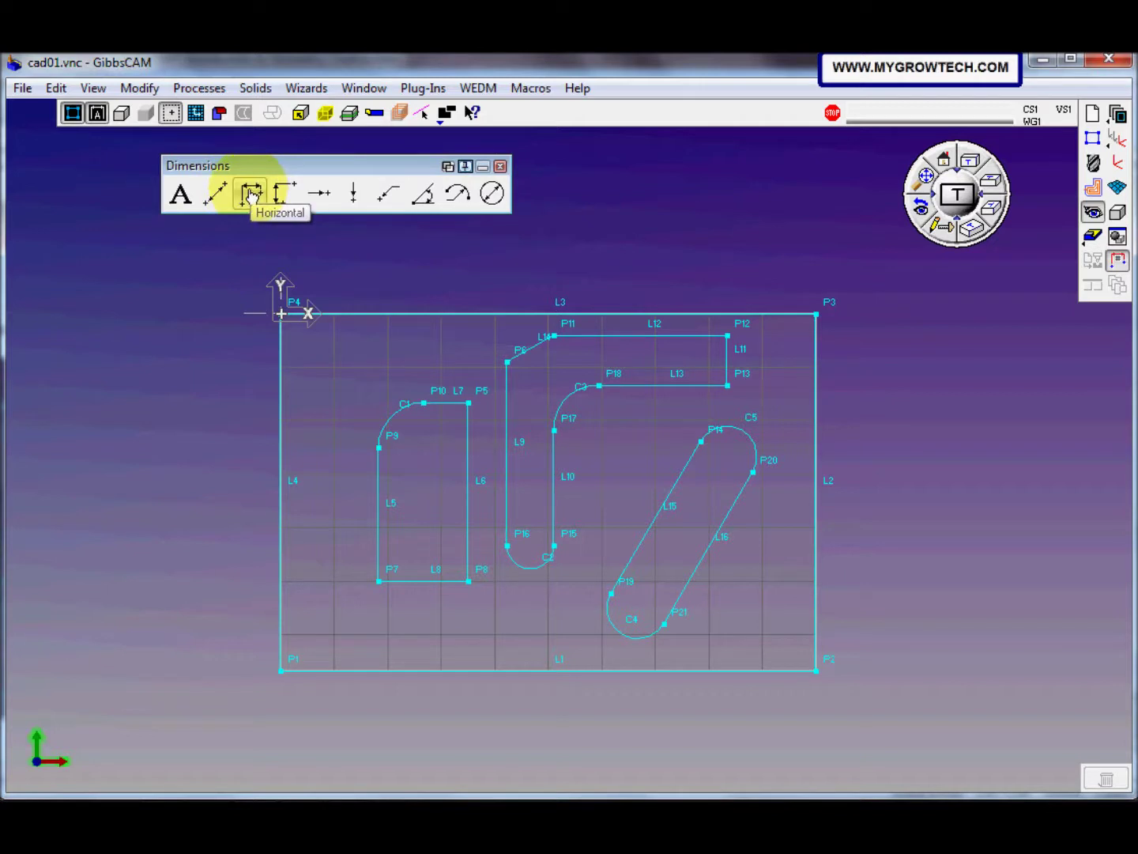
{"action": "left_click", "coordinate": [281, 671]}
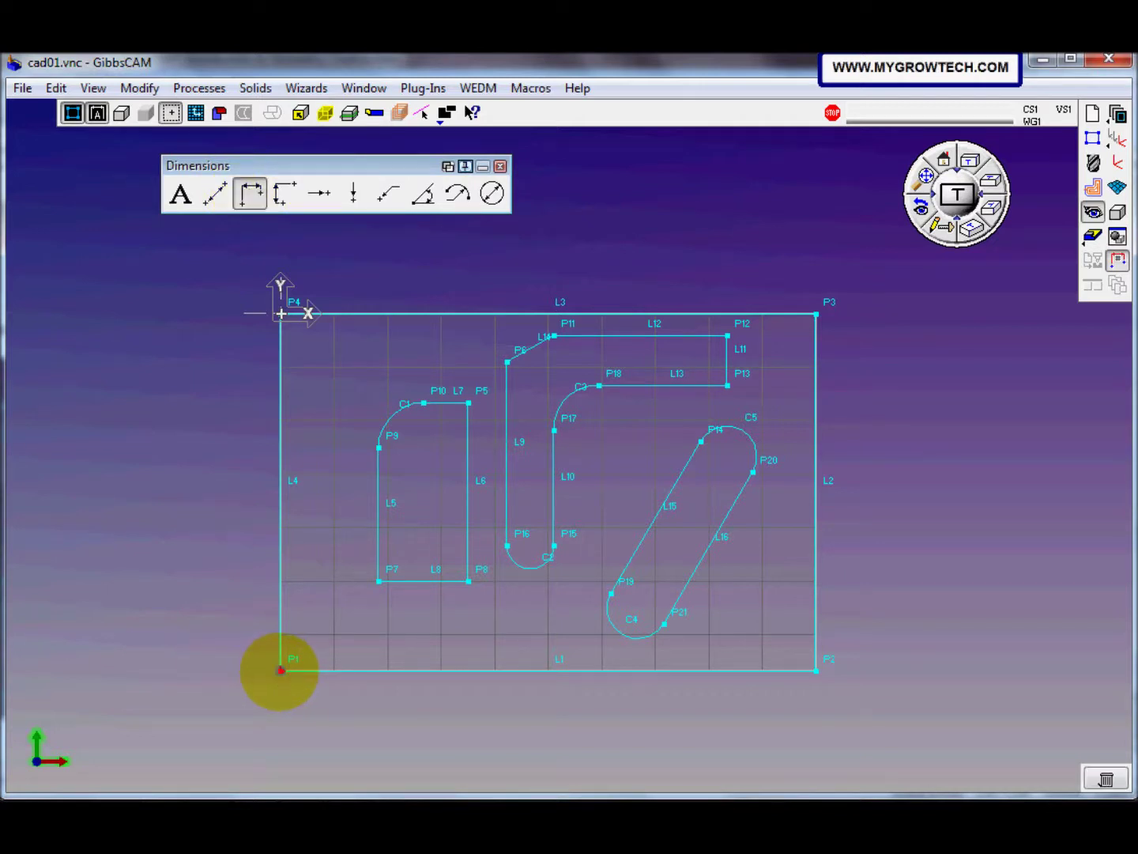
{"action": "left_click", "coordinate": [816, 671]}
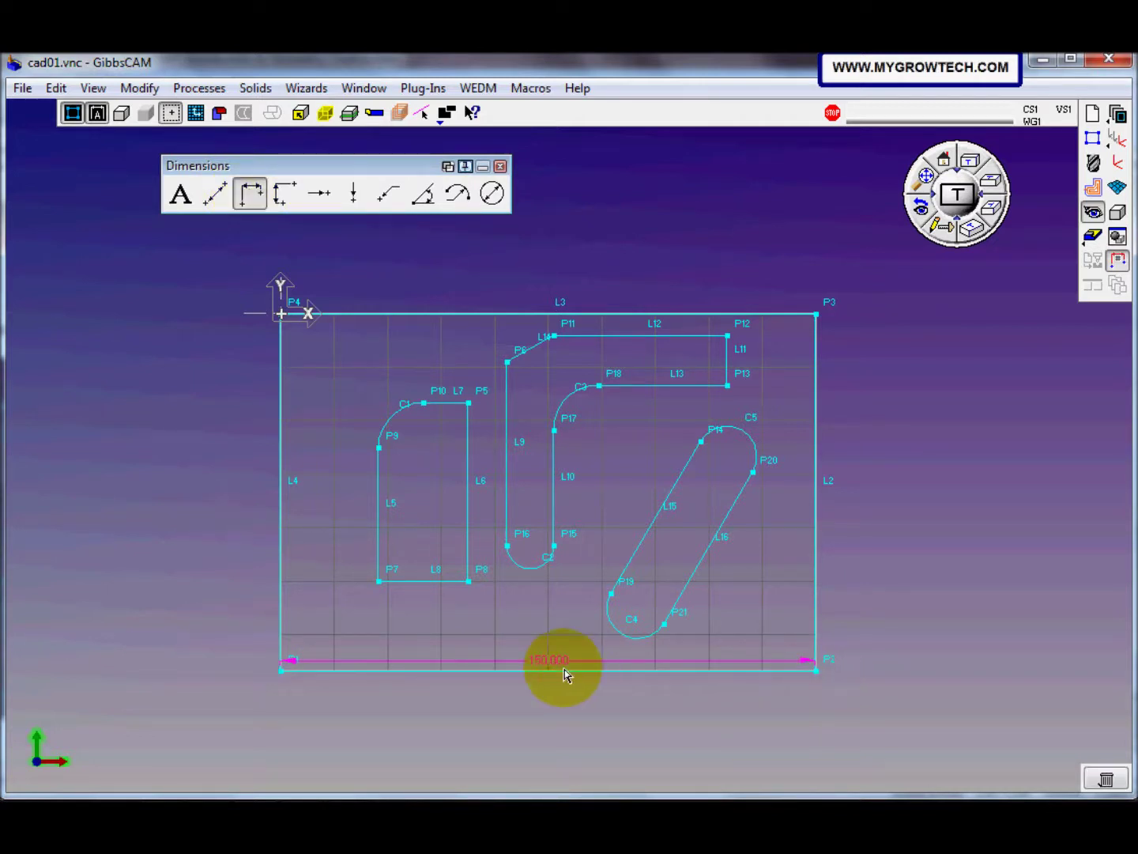
{"action": "left_click", "coordinate": [560, 705]}
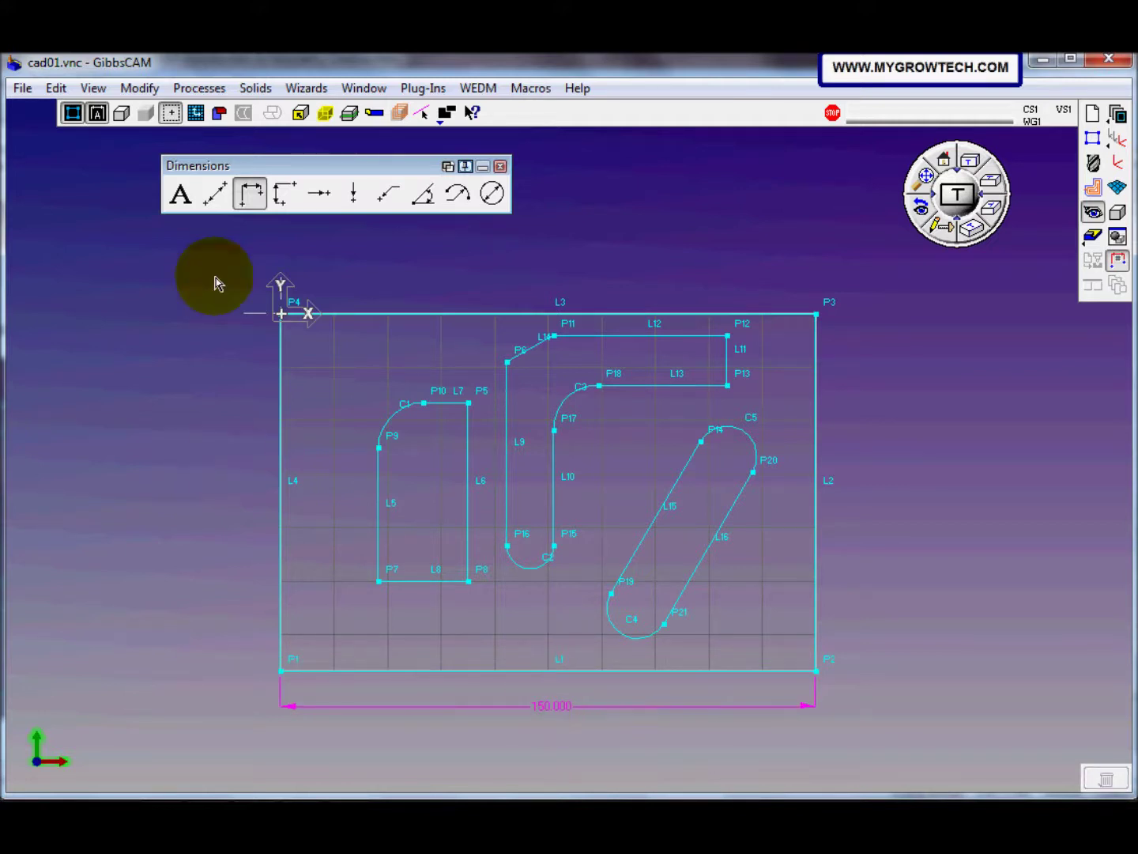
Add the vertical height dimension from P3 to P2 right of the plate
{"action": "left_click", "coordinate": [278, 170]}
{"action": "left_click", "coordinate": [815, 313]}
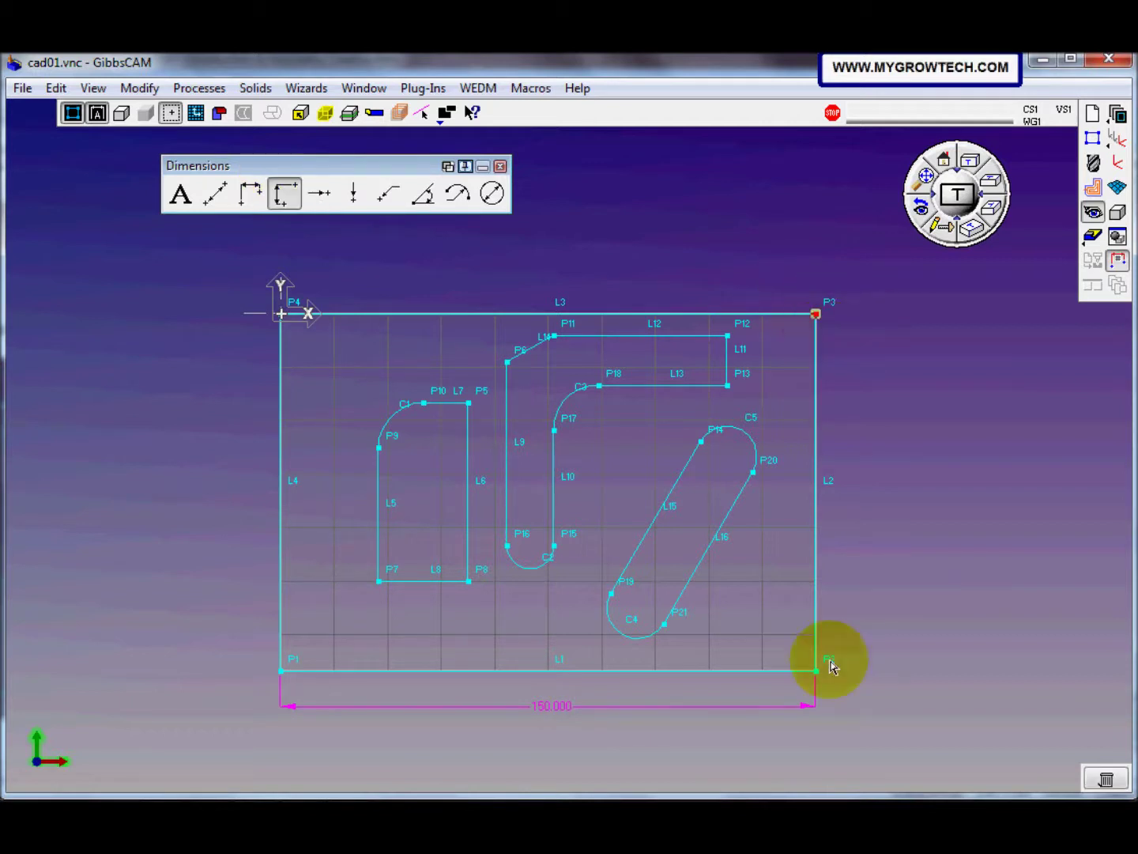
{"action": "left_click", "coordinate": [816, 670]}
{"action": "left_click", "coordinate": [803, 500]}
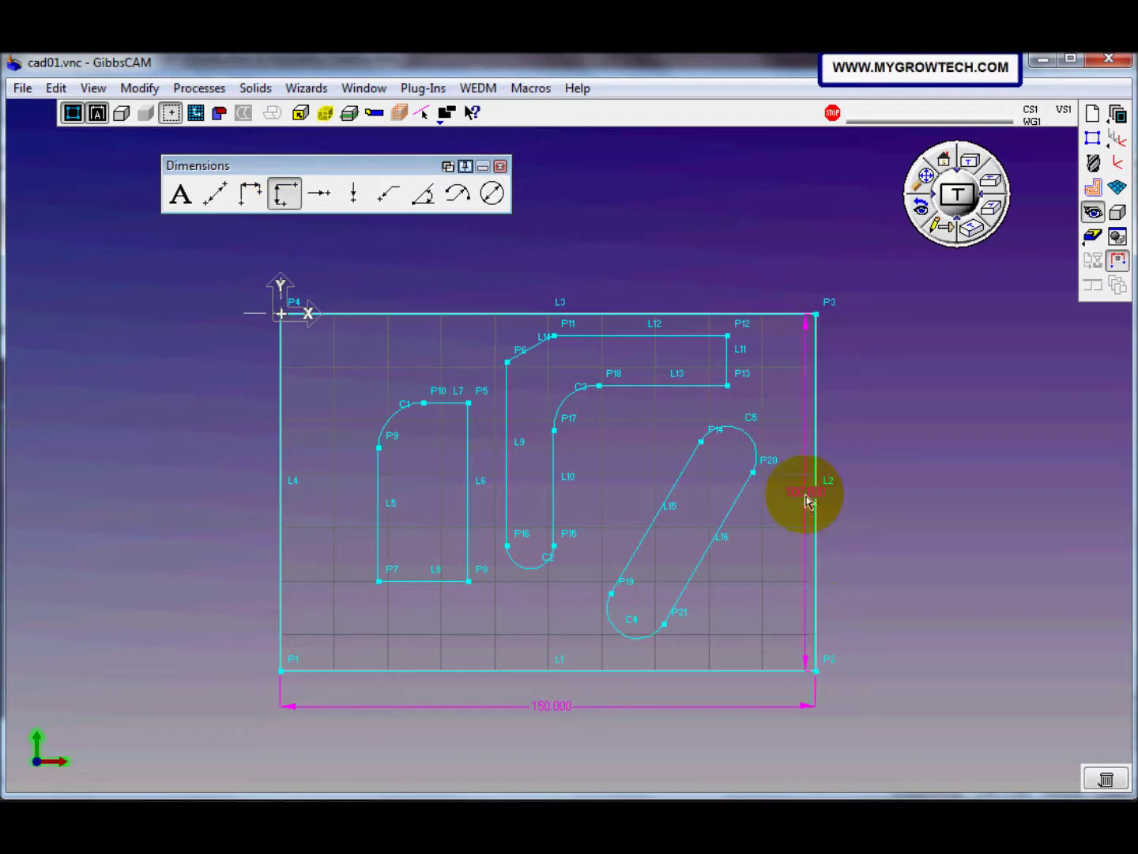
{"action": "left_click", "coordinate": [878, 500]}
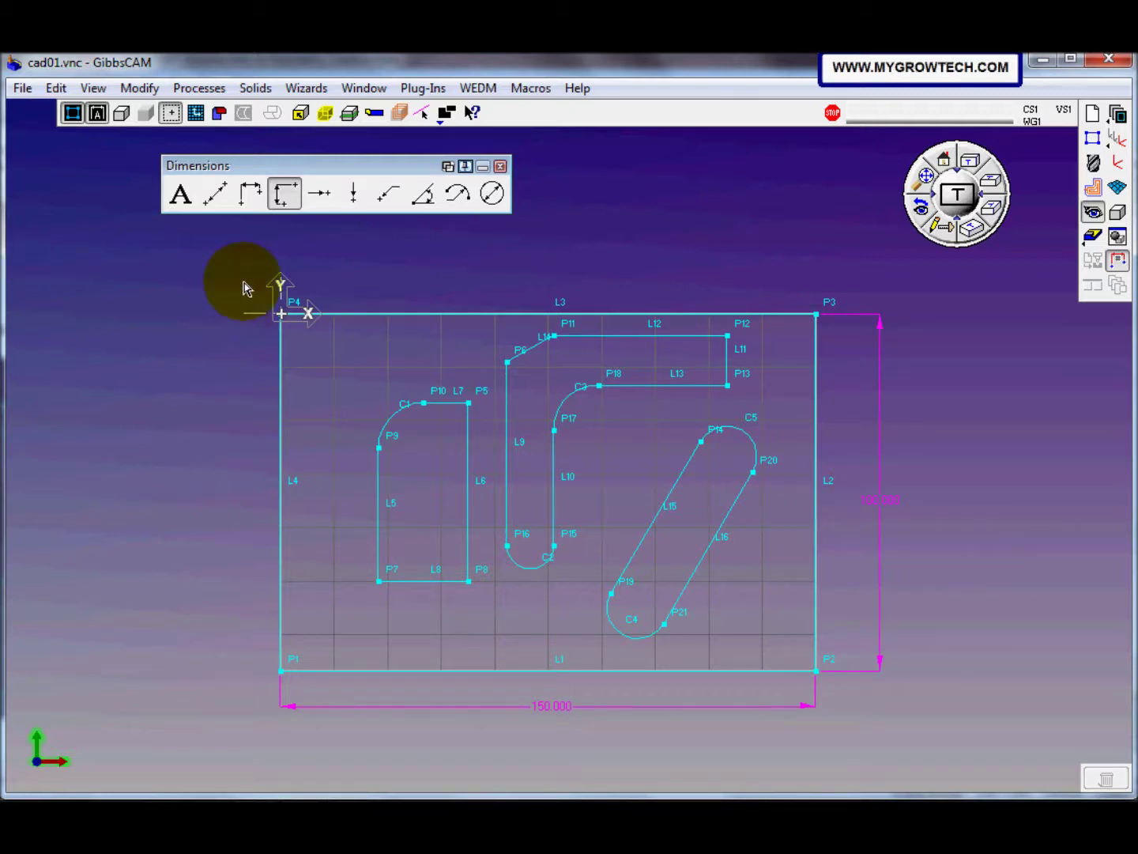
Add the aligned P14–P20 slot width, R12.500 on arc C3 and Ø17.000 on arc C4
{"action": "left_click", "coordinate": [216, 195]}
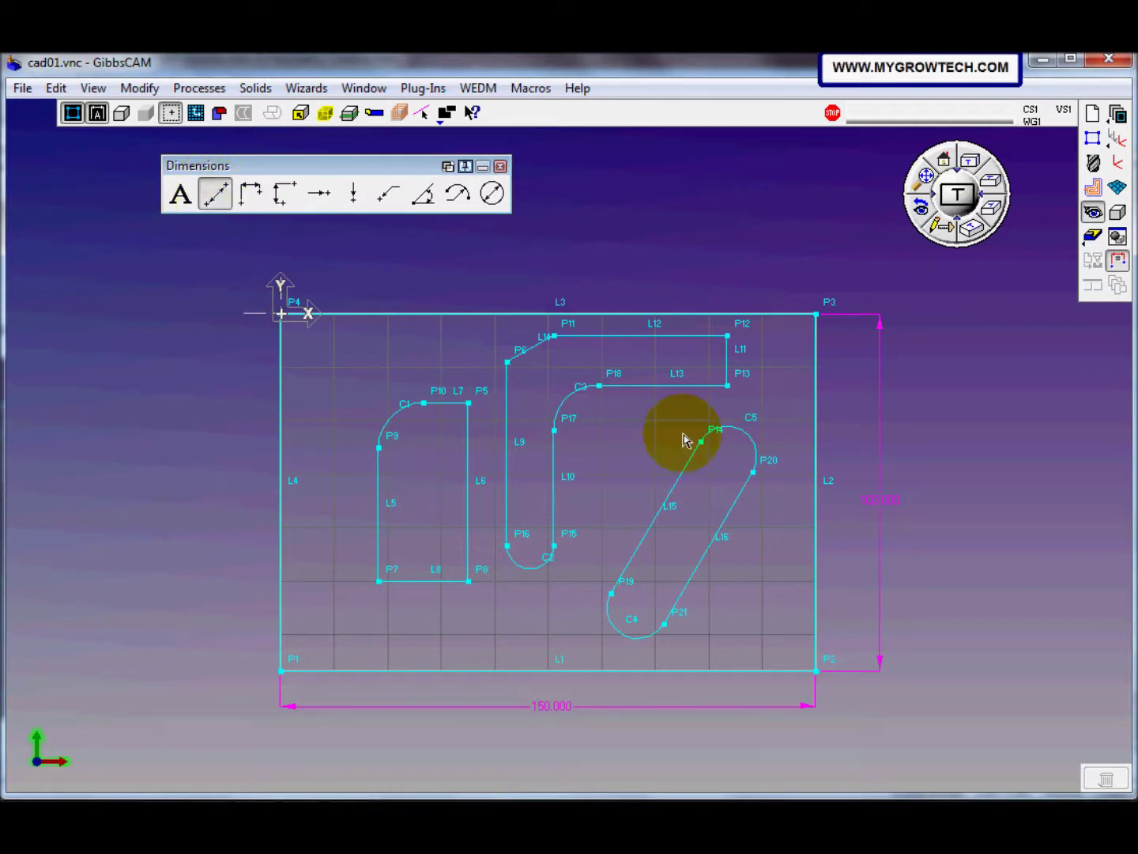
{"action": "left_click", "coordinate": [701, 442]}
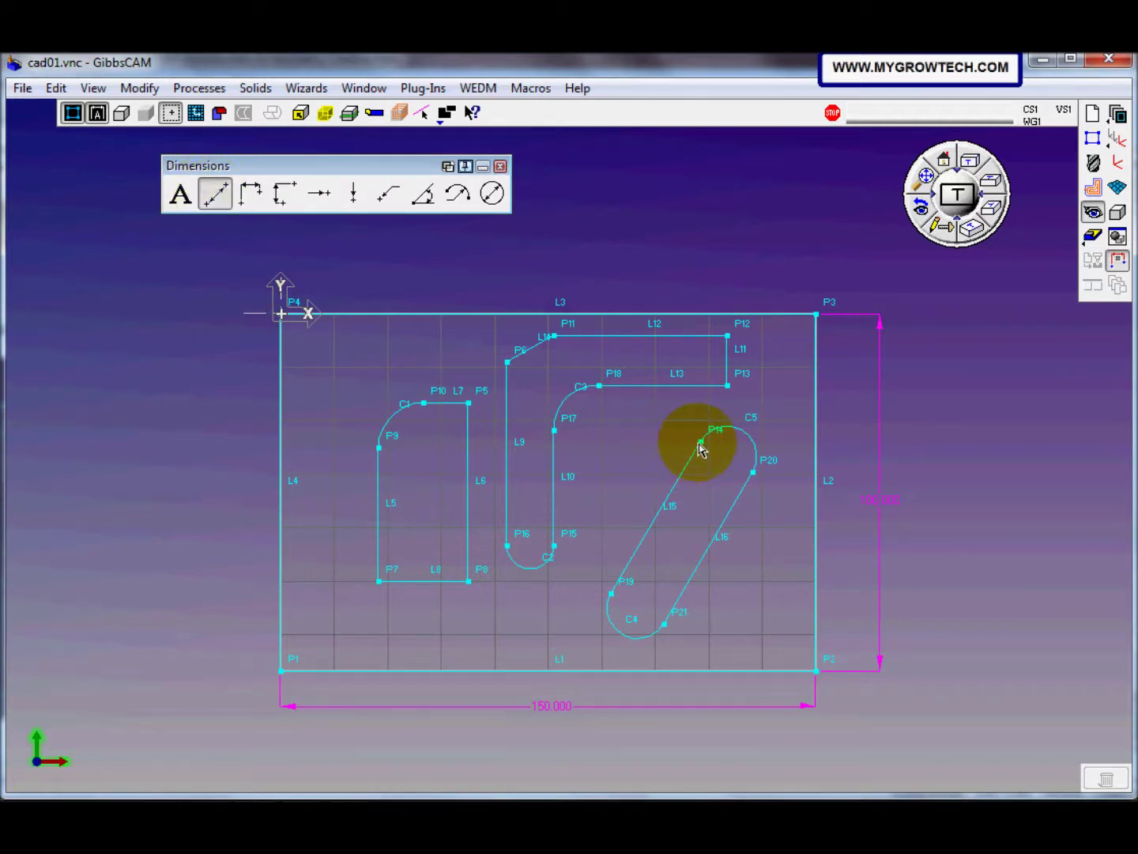
{"action": "left_click", "coordinate": [754, 472]}
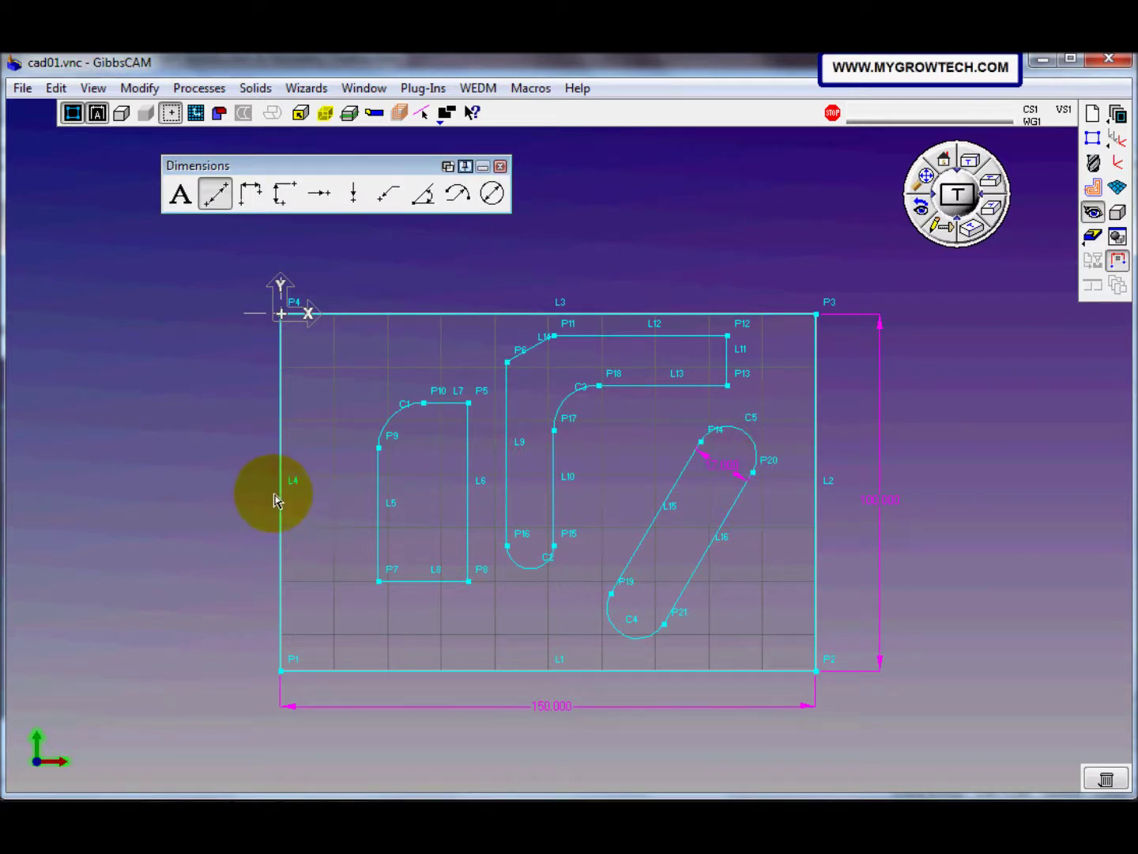
{"action": "left_click", "coordinate": [457, 195]}
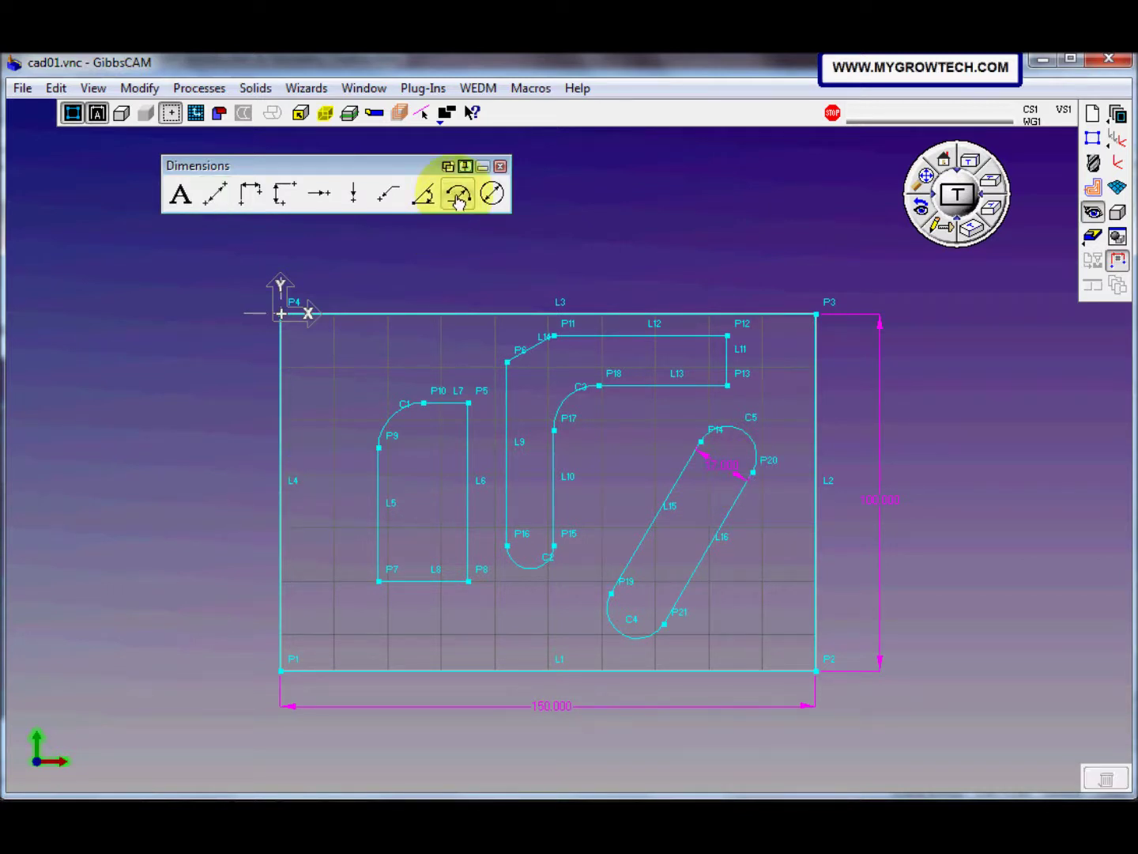
{"action": "left_click", "coordinate": [566, 406]}
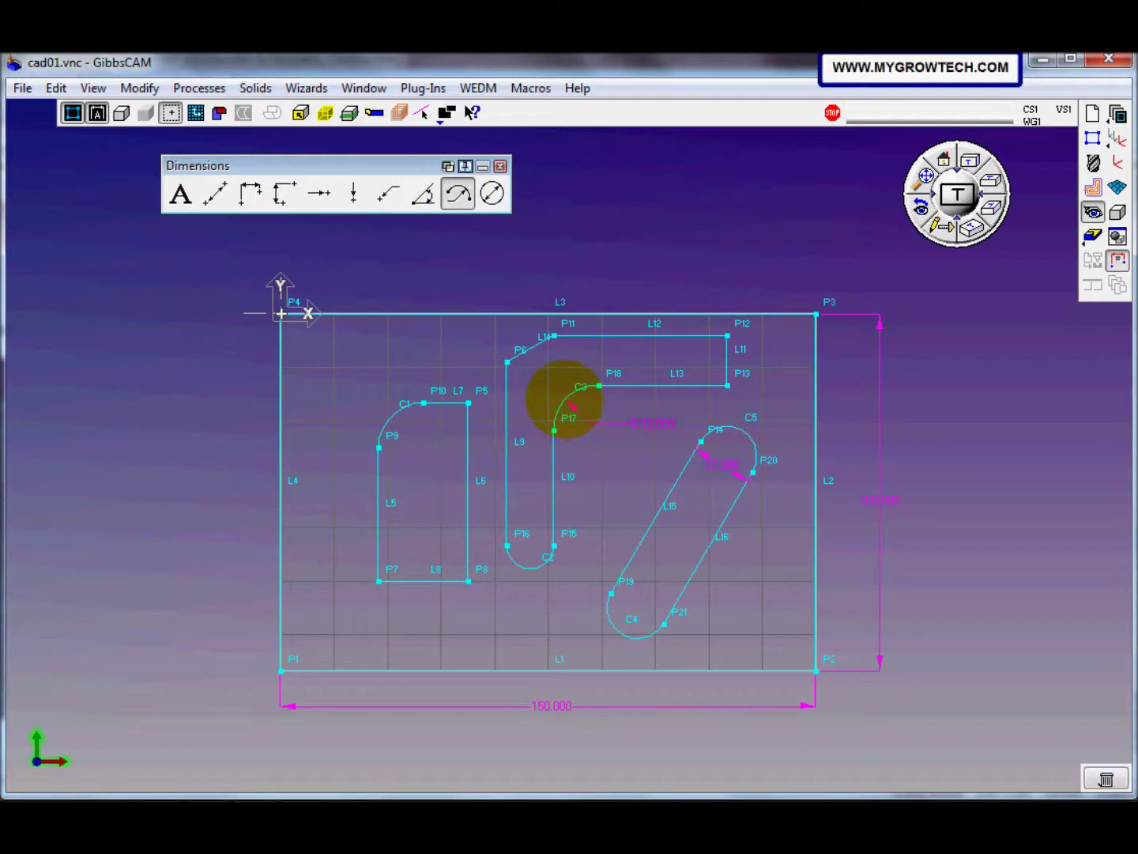
{"action": "left_click", "coordinate": [493, 196]}
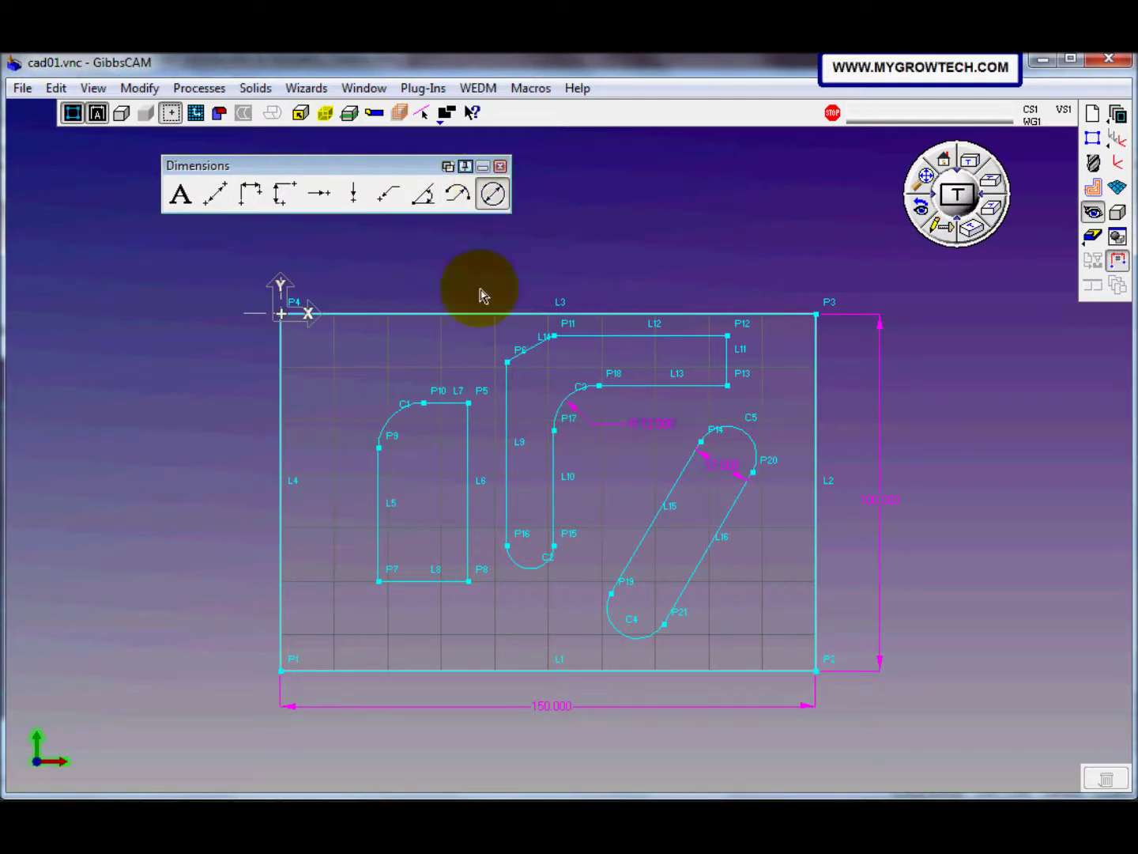
{"action": "left_click", "coordinate": [624, 643]}
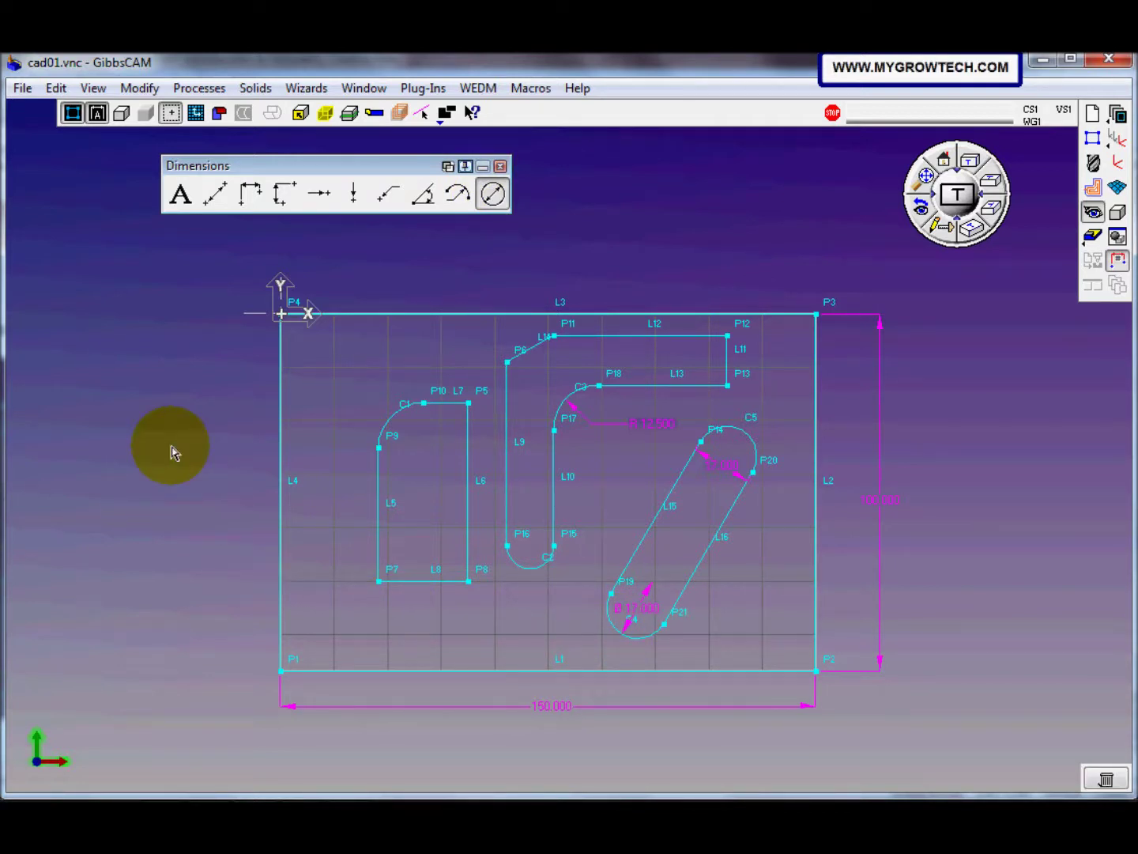
{"action": "left_click", "coordinate": [501, 166]}
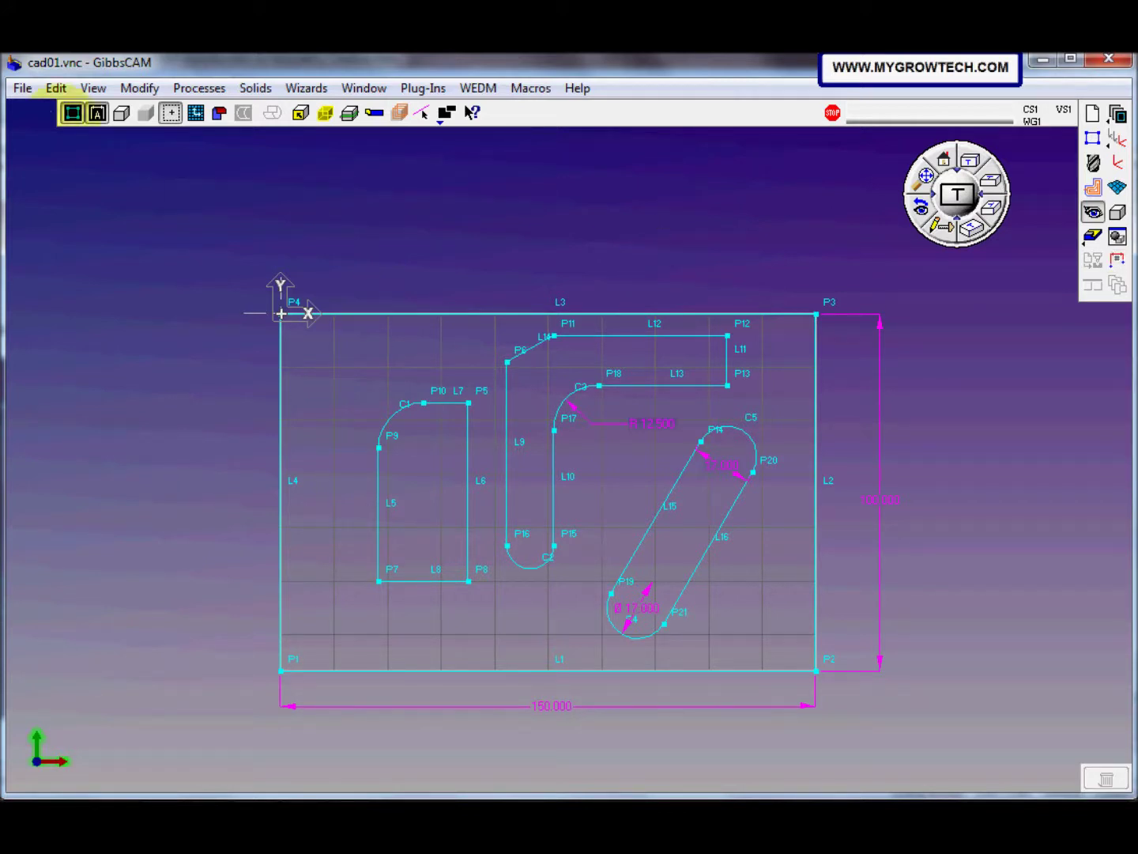
Save the dimensioned plate drawing to cad01.vnc with File > Save
{"action": "left_click", "coordinate": [22, 90]}
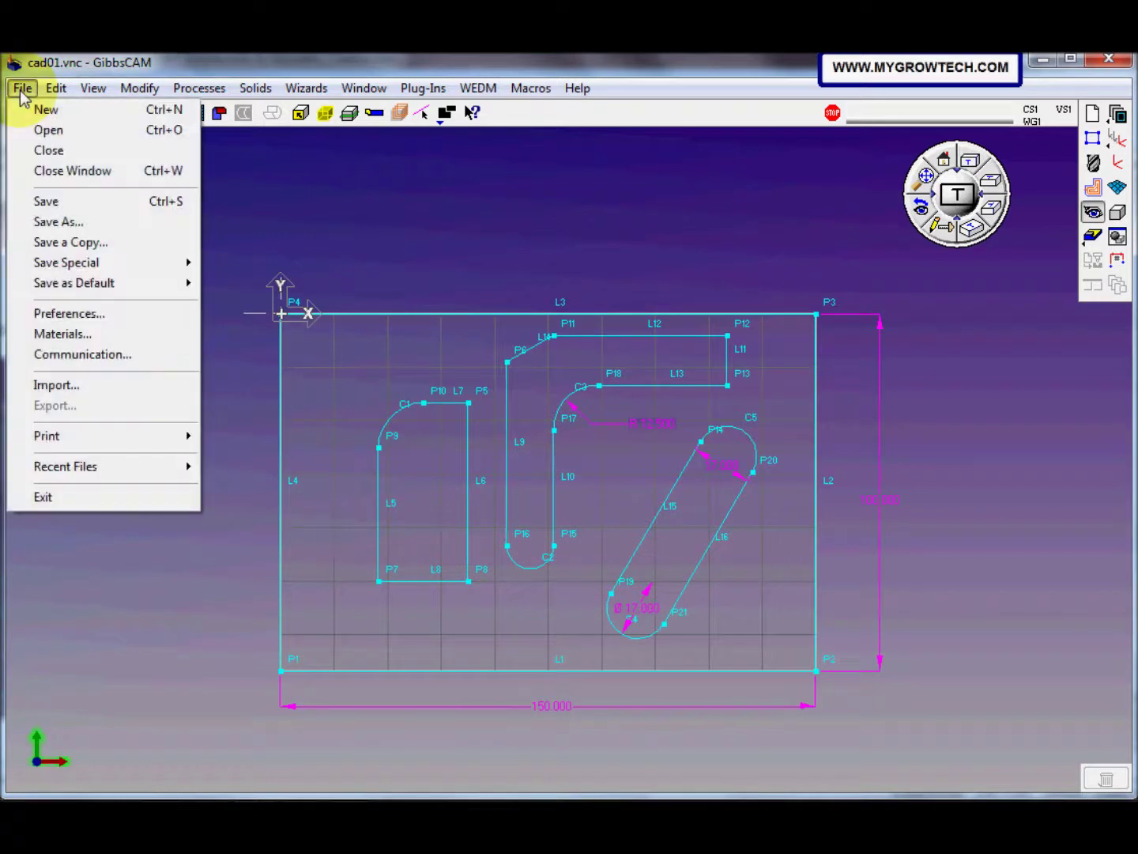
{"action": "left_click", "coordinate": [81, 202]}
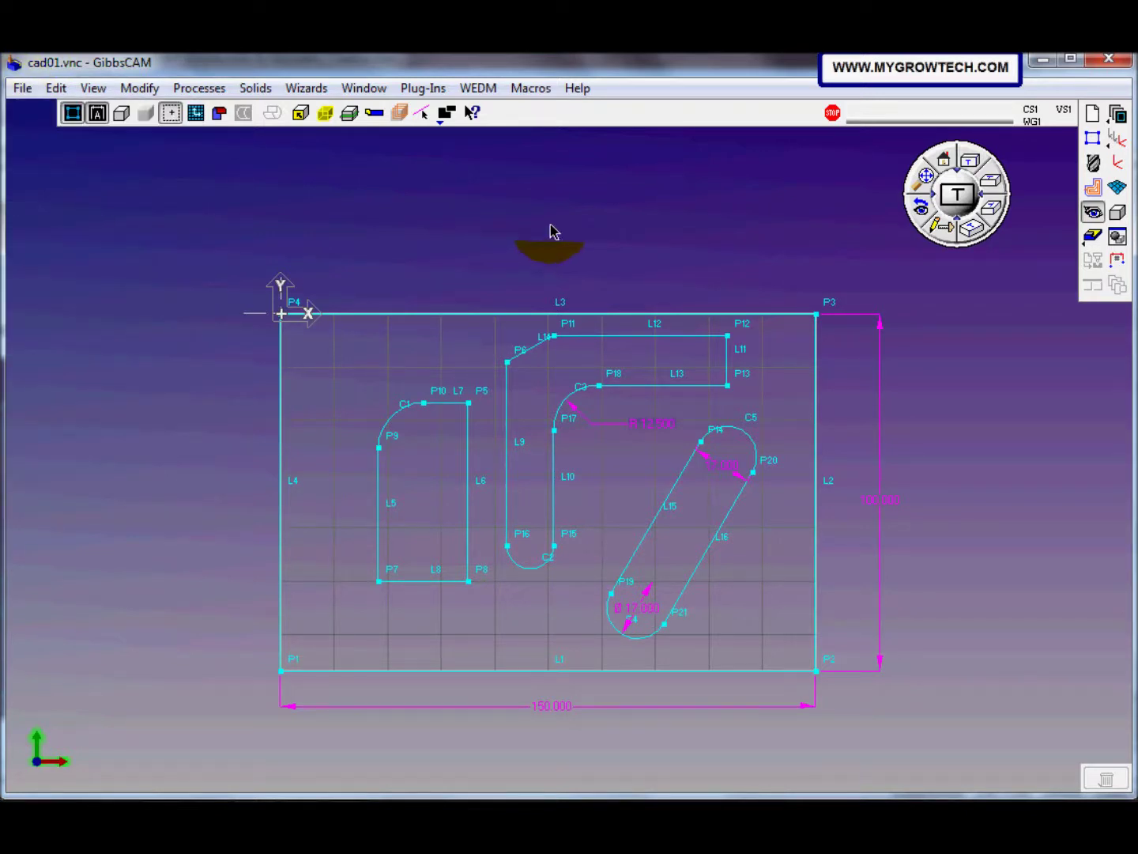